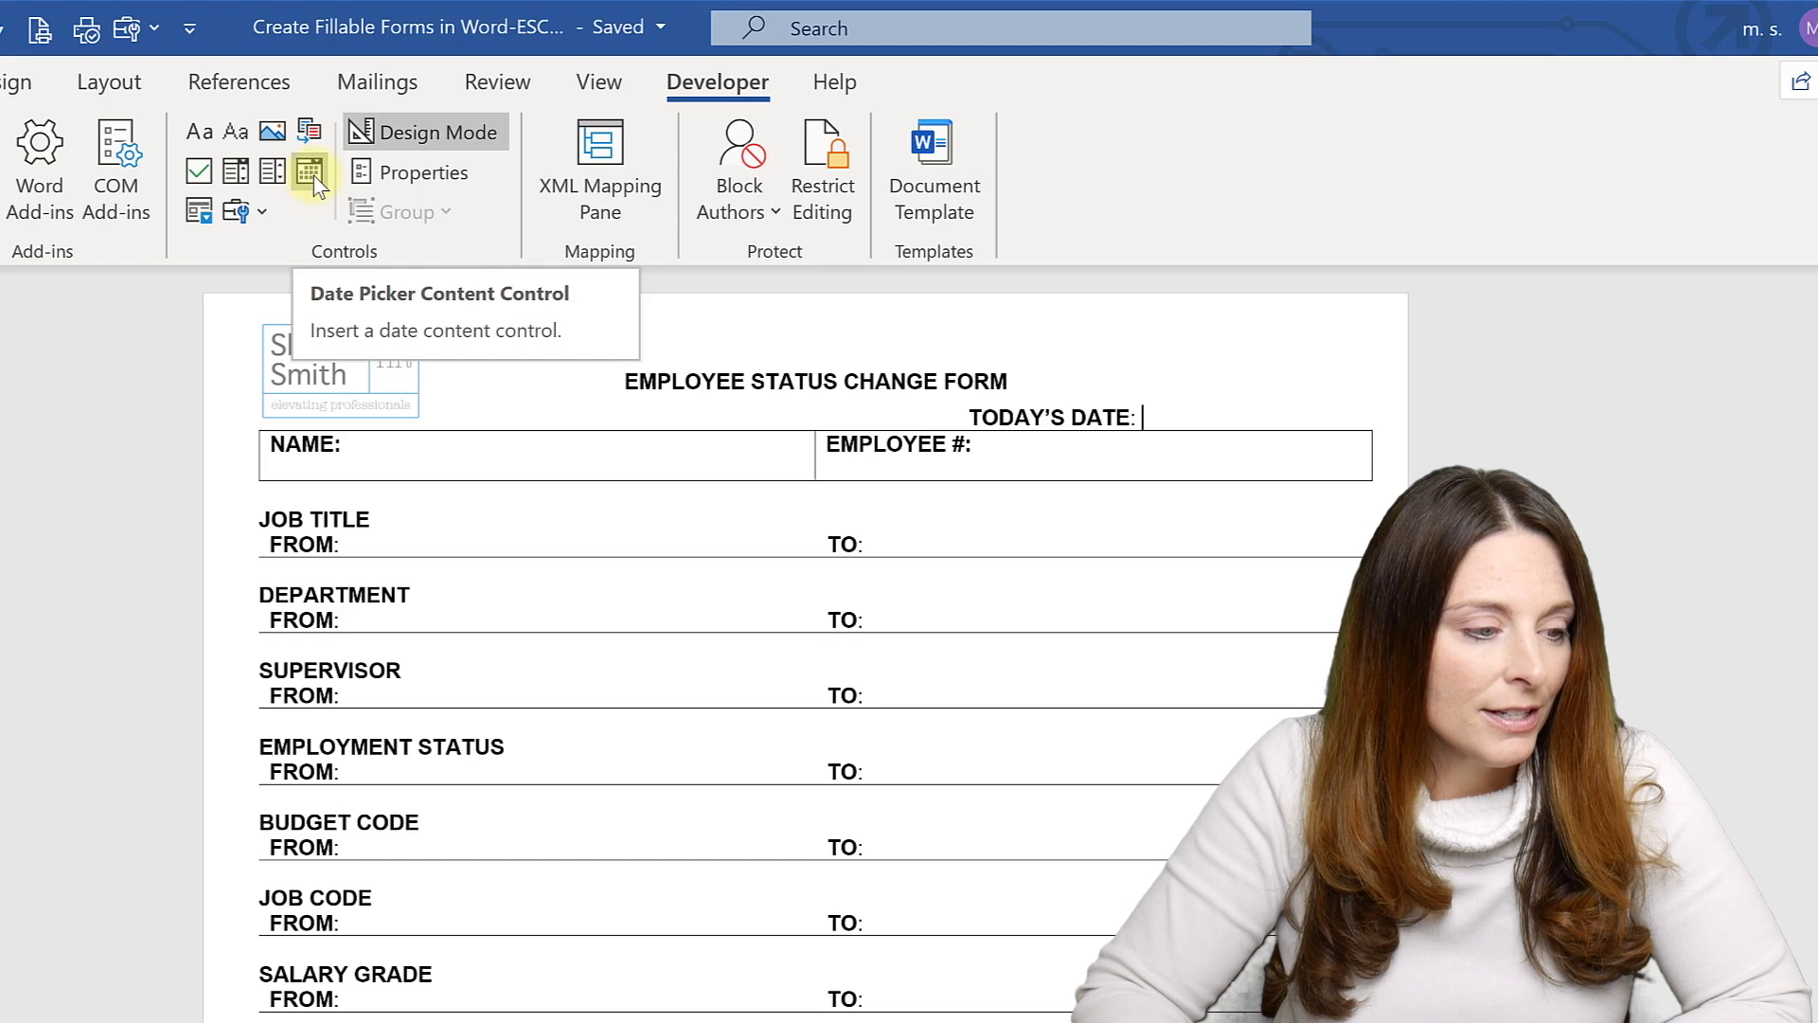
Step: Insert a date picker after TODAY'S DATE using the MMMM d, yyyy (January 5, 2020) format
click(310, 172)
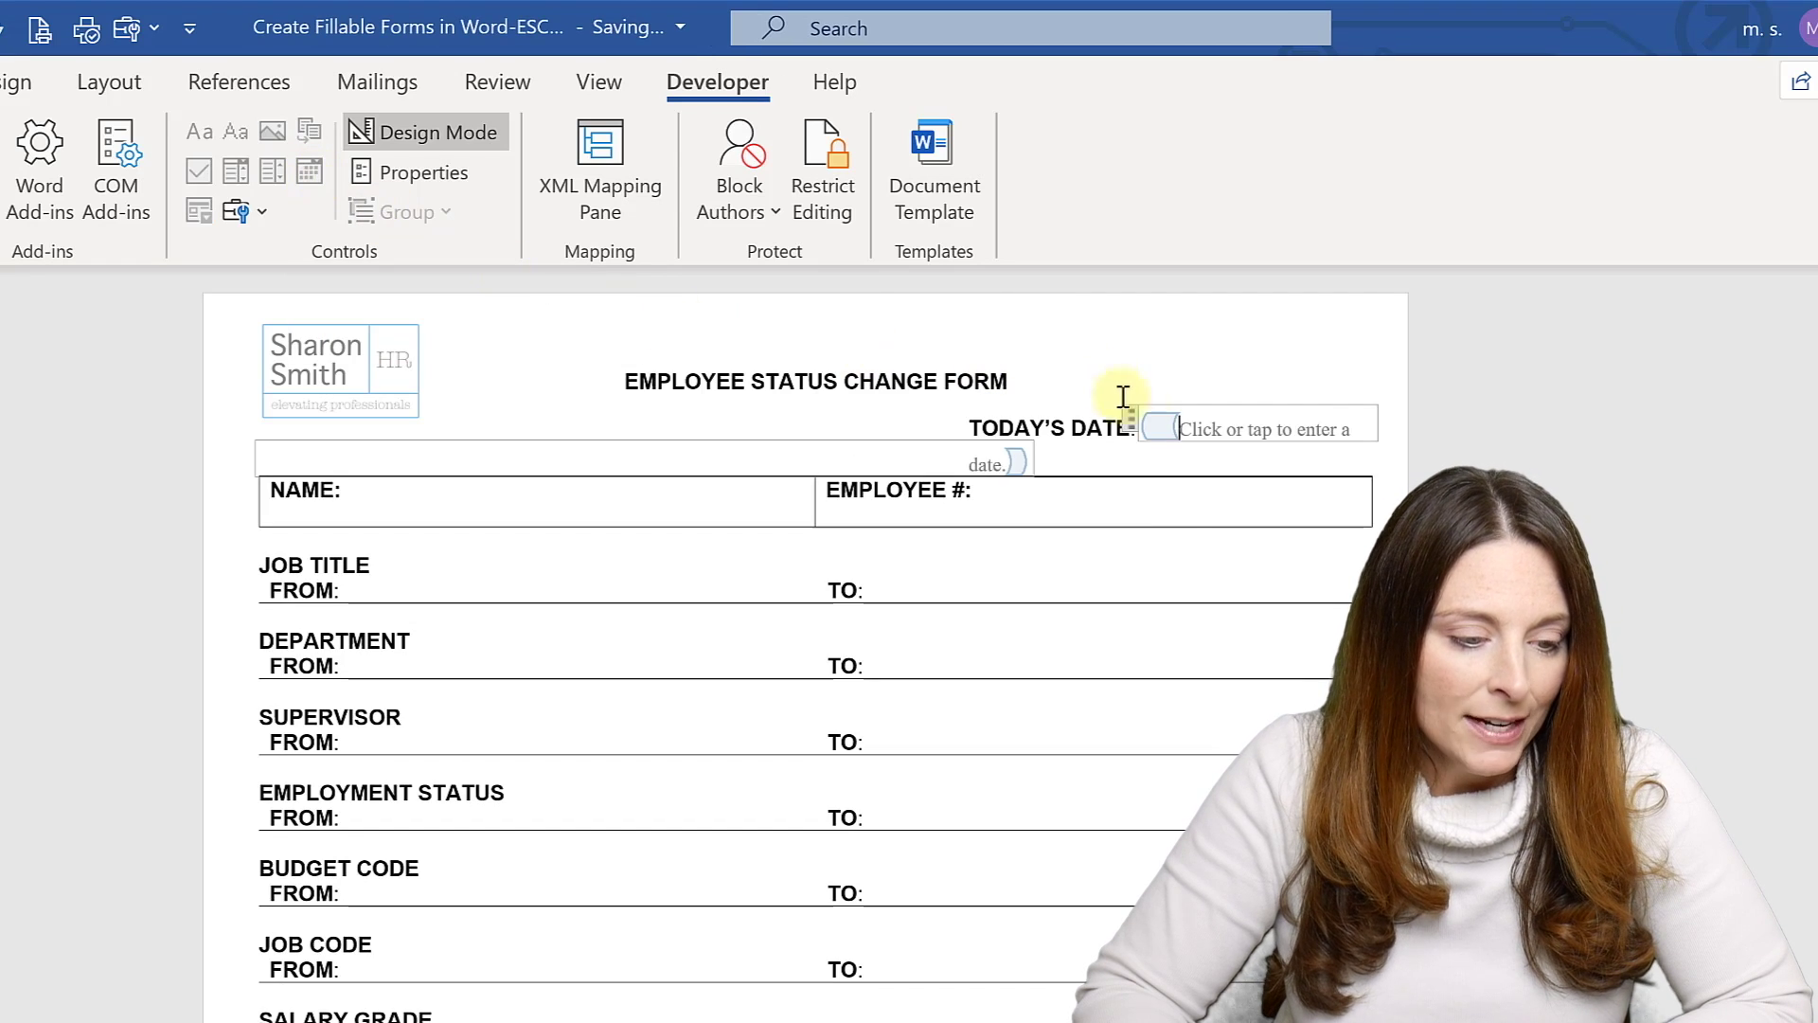
click(1163, 432)
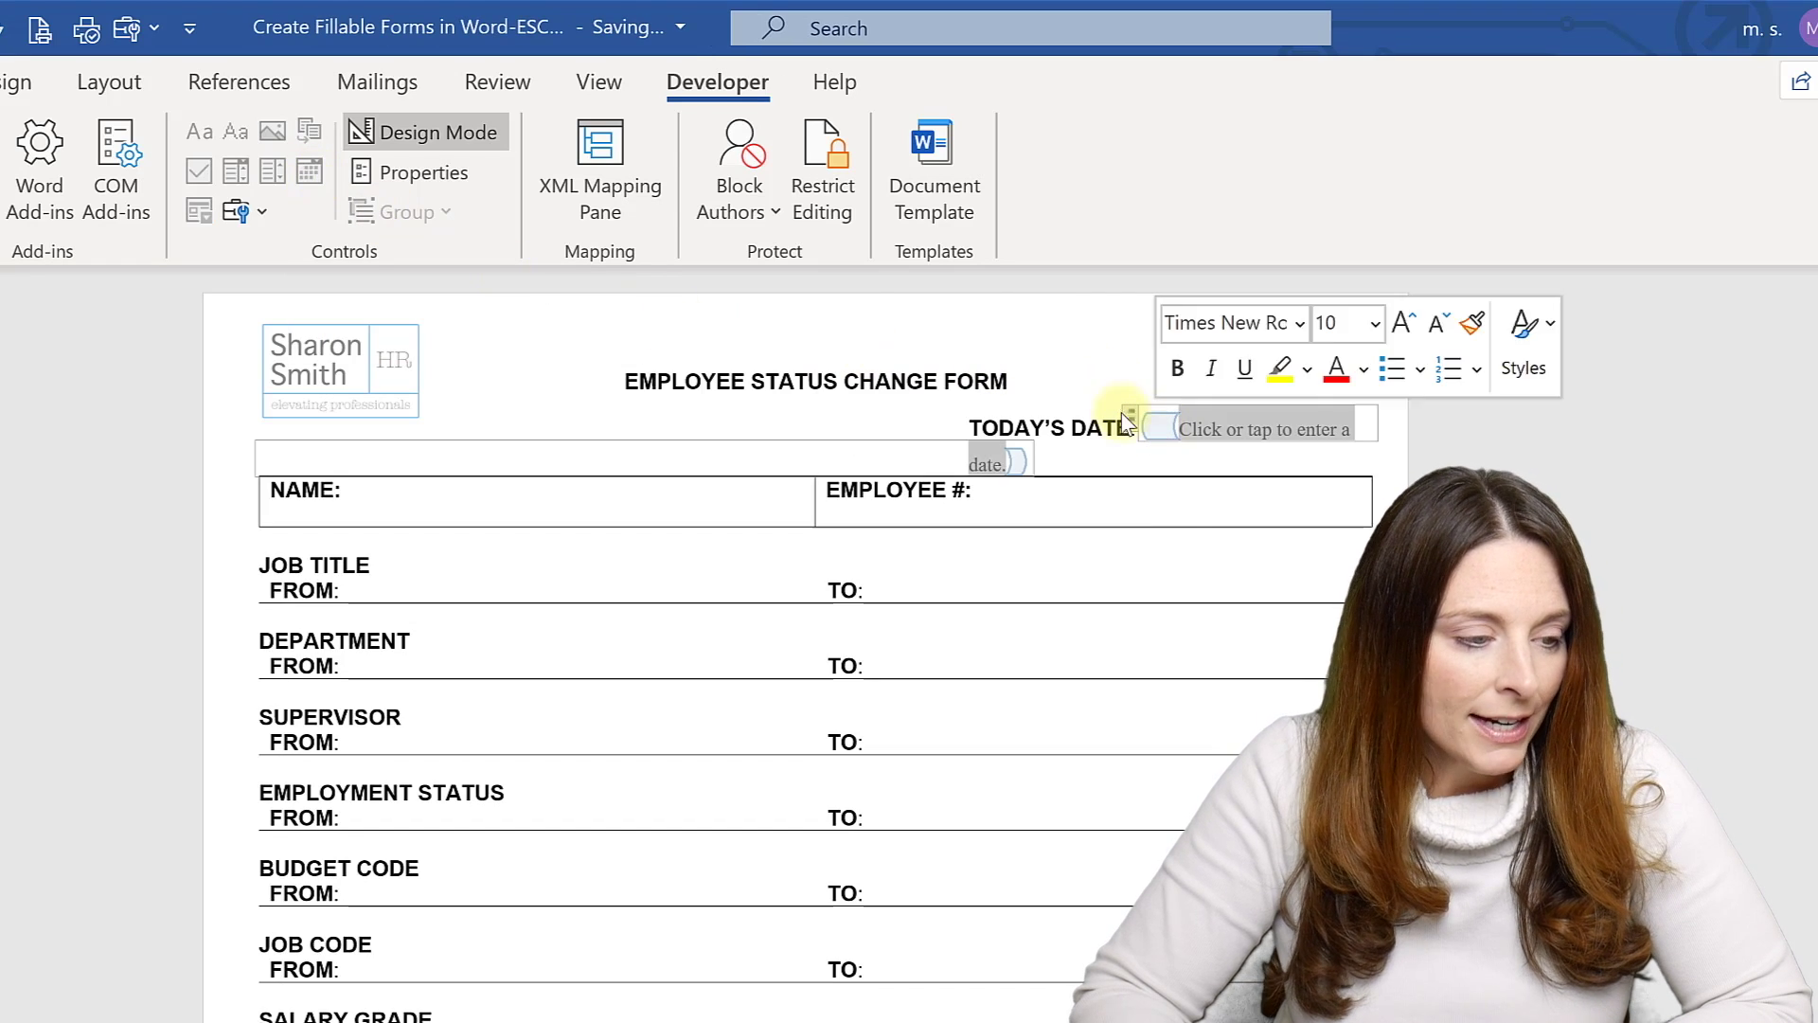
click(440, 173)
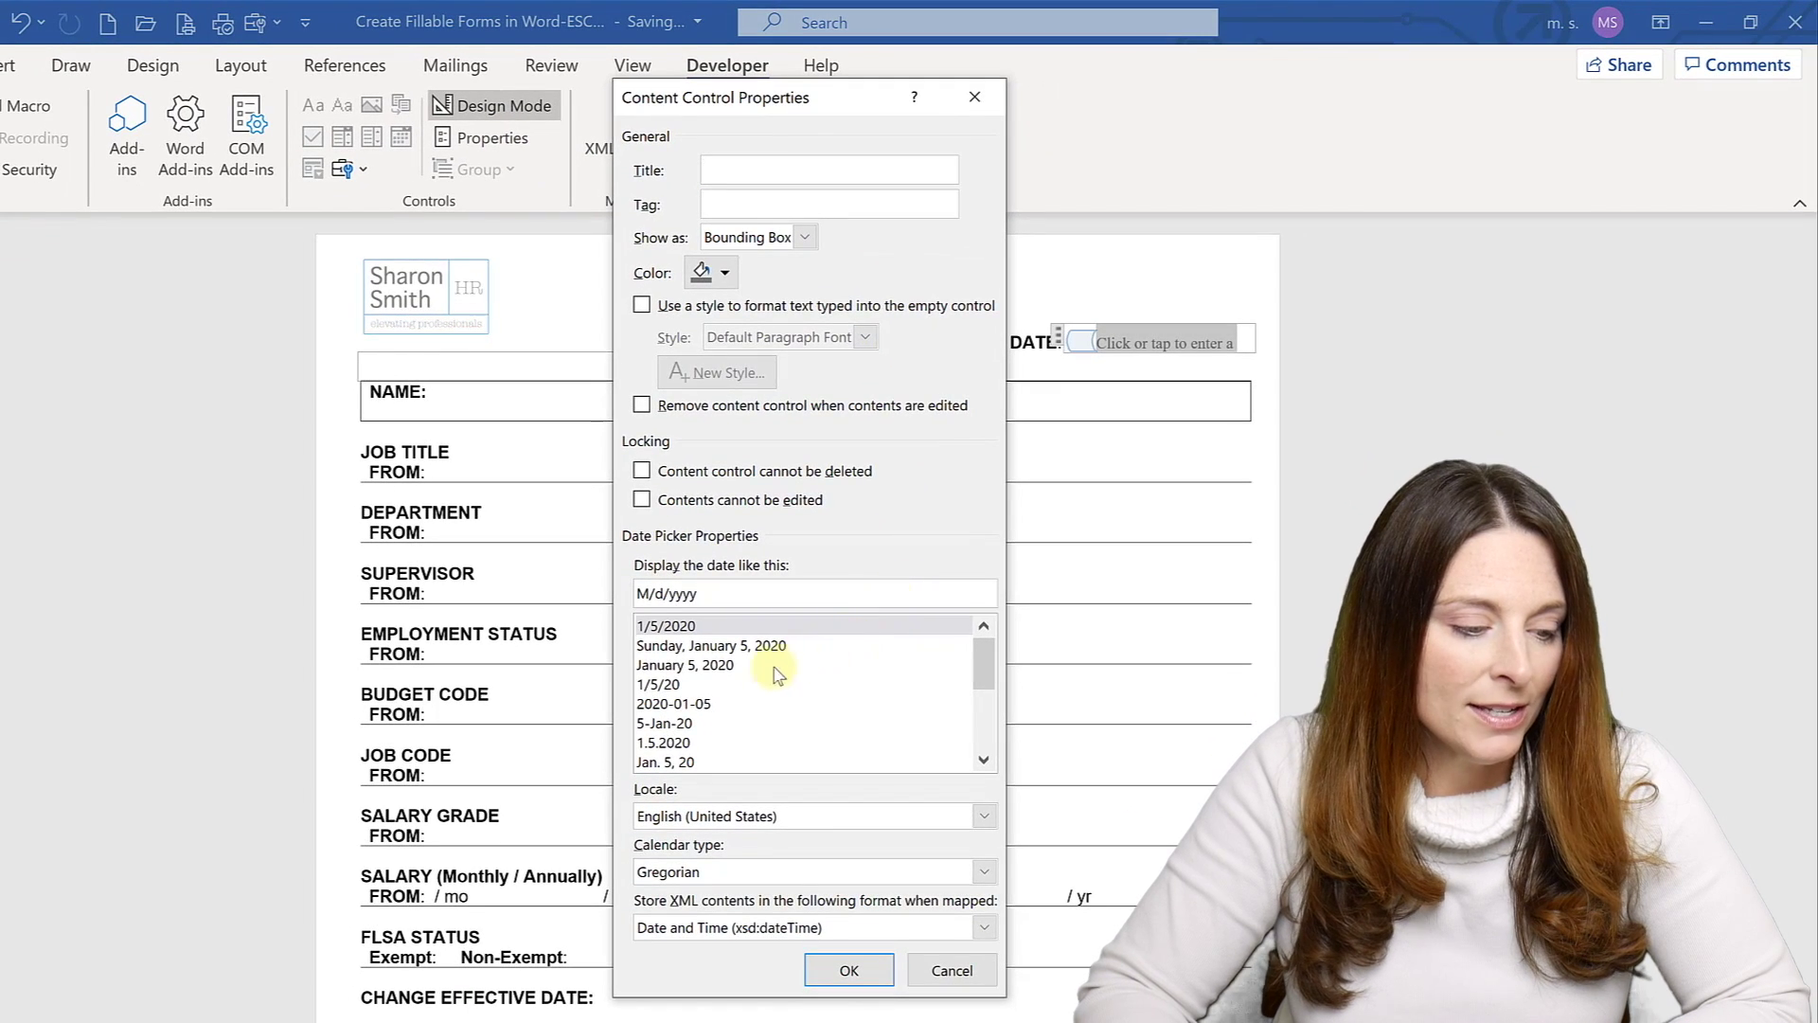
click(720, 667)
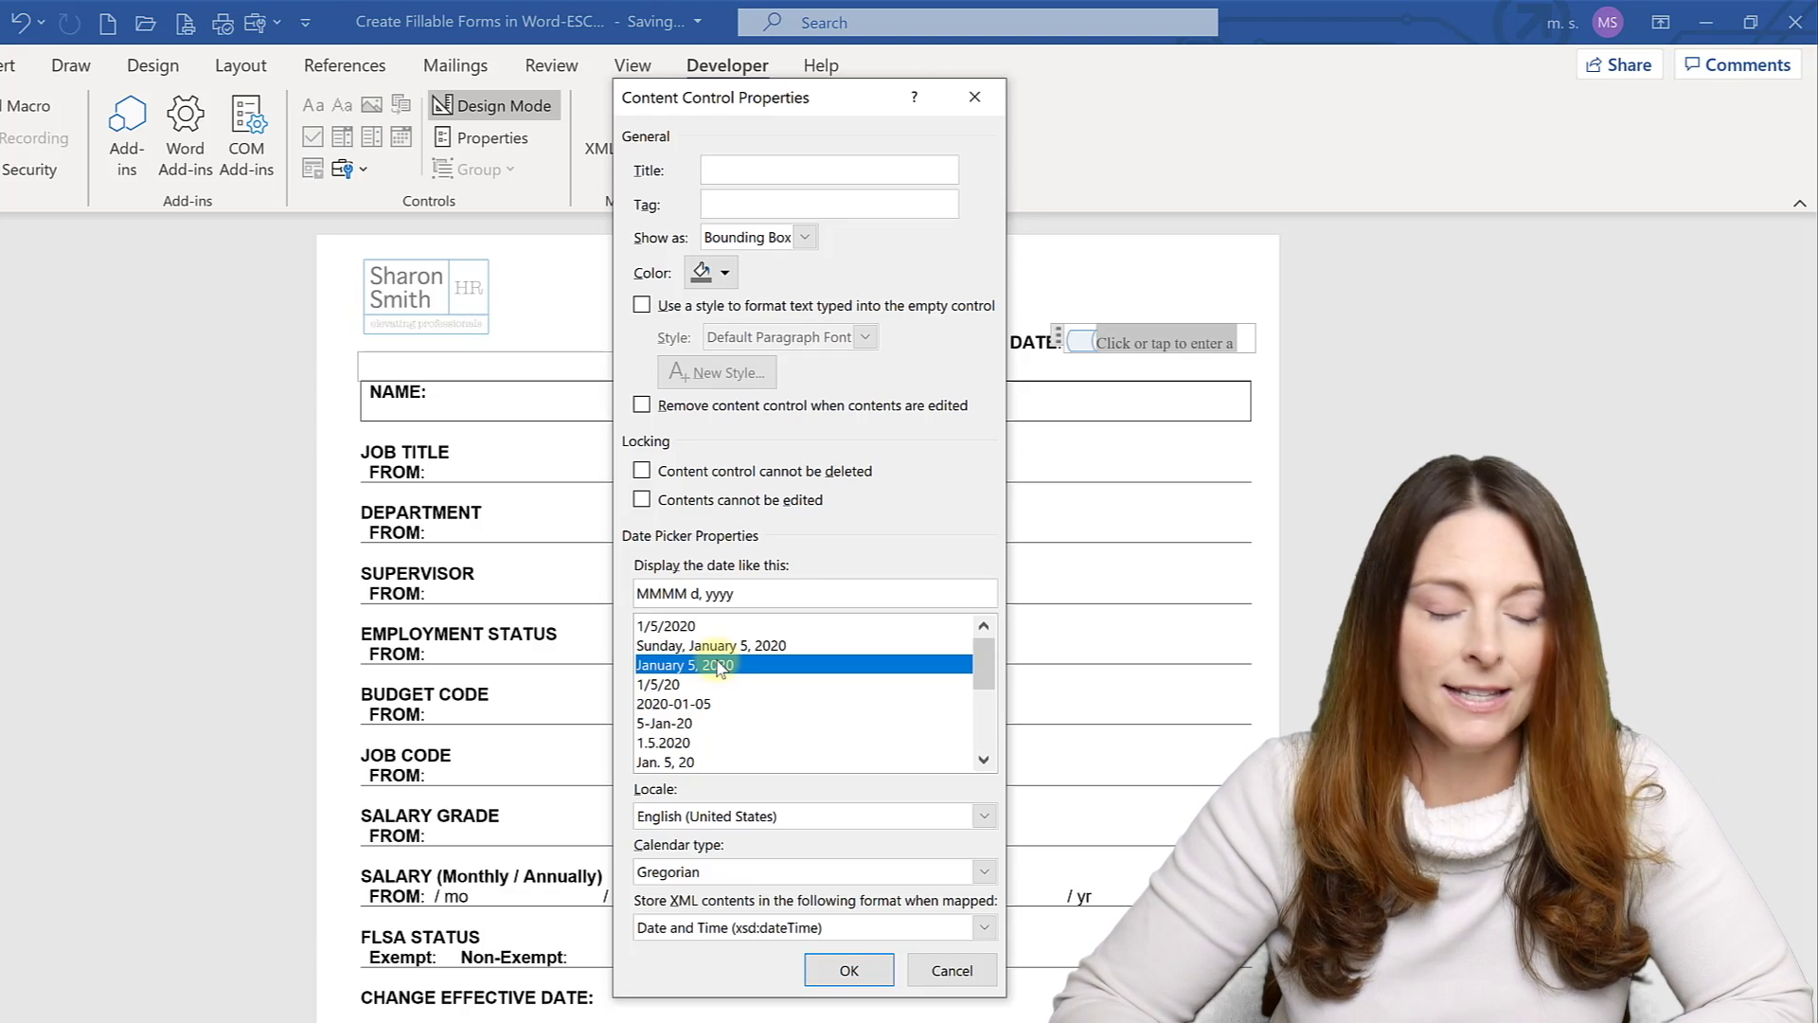
click(849, 970)
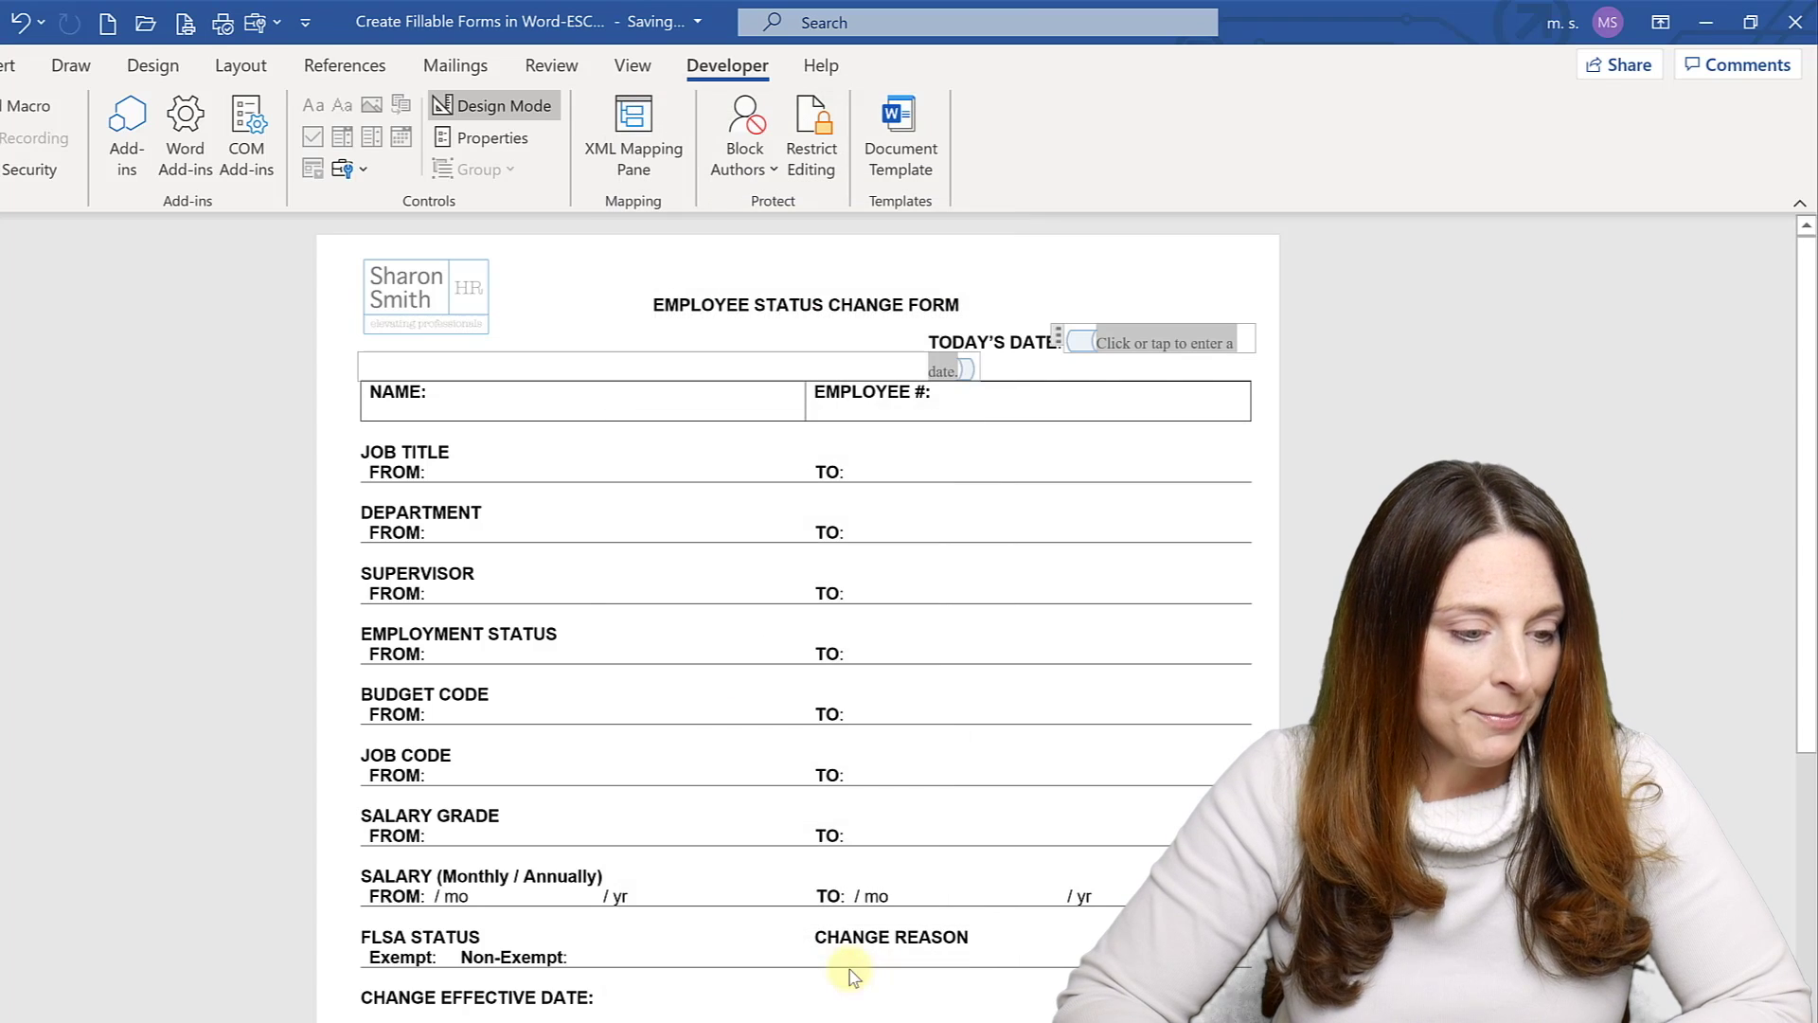
Step: Insert plain text content controls in the NAME and EMPLOYEE # cells
click(462, 404)
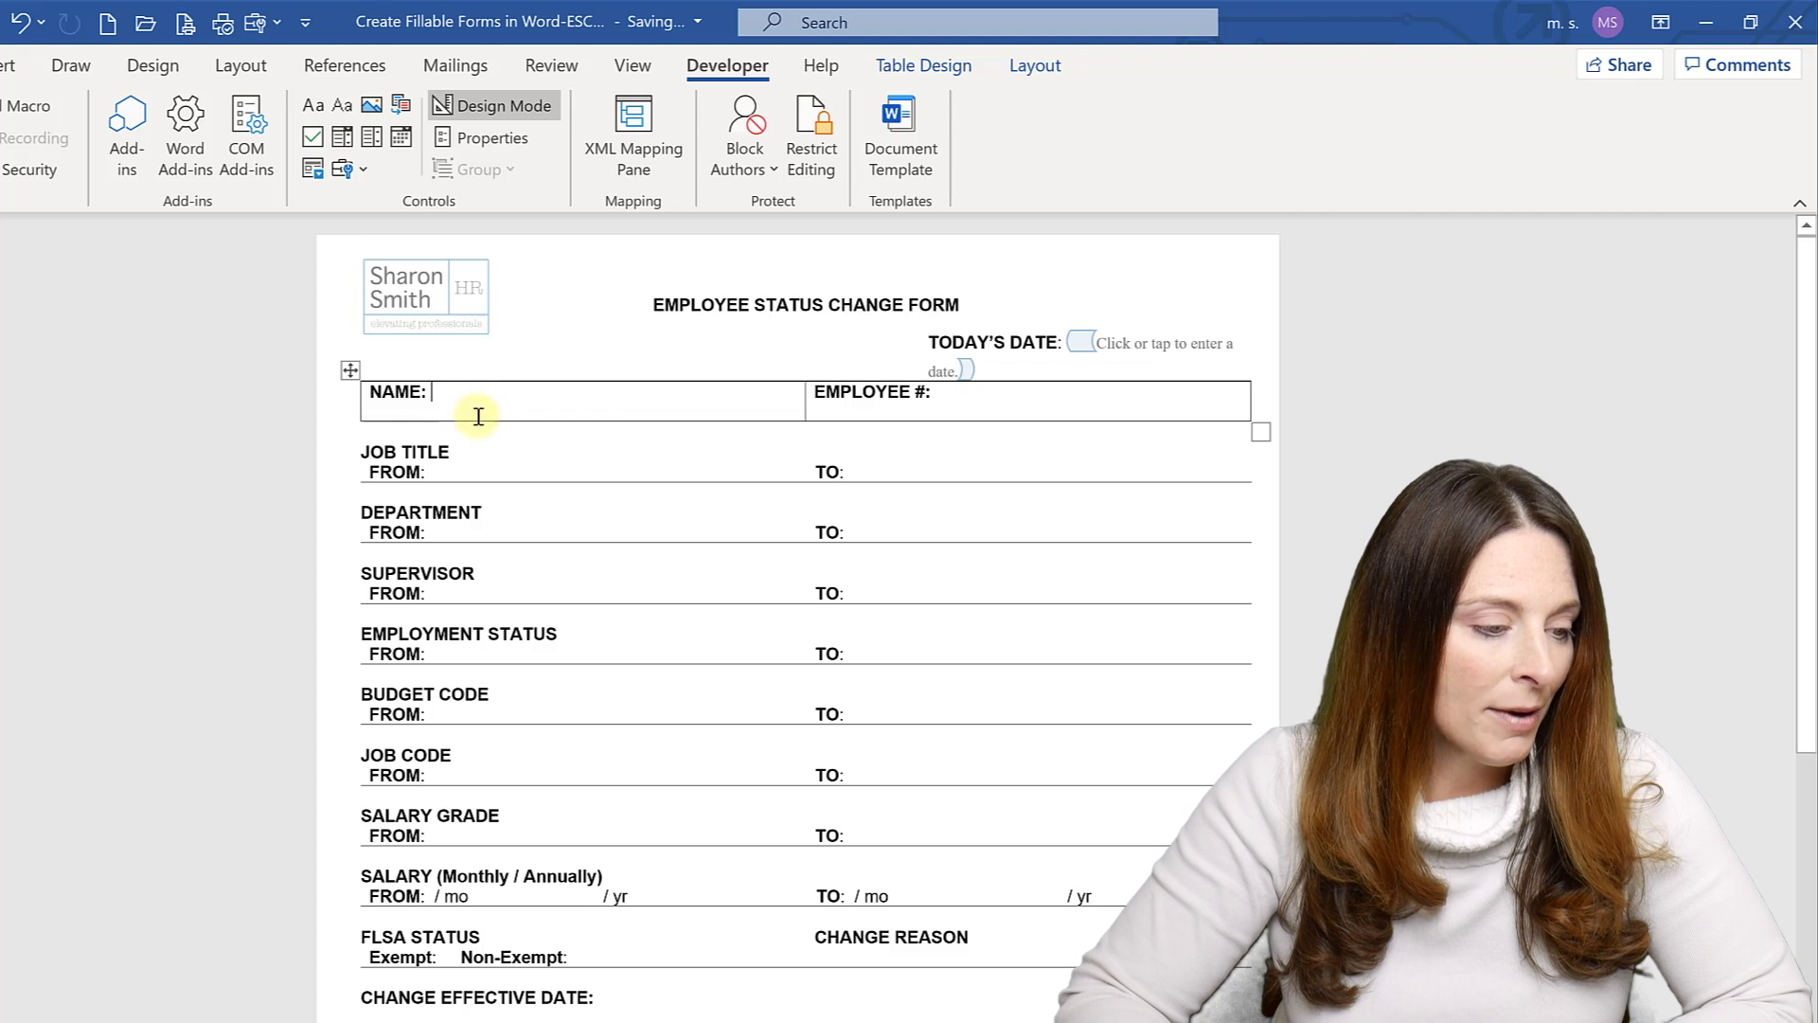
click(342, 109)
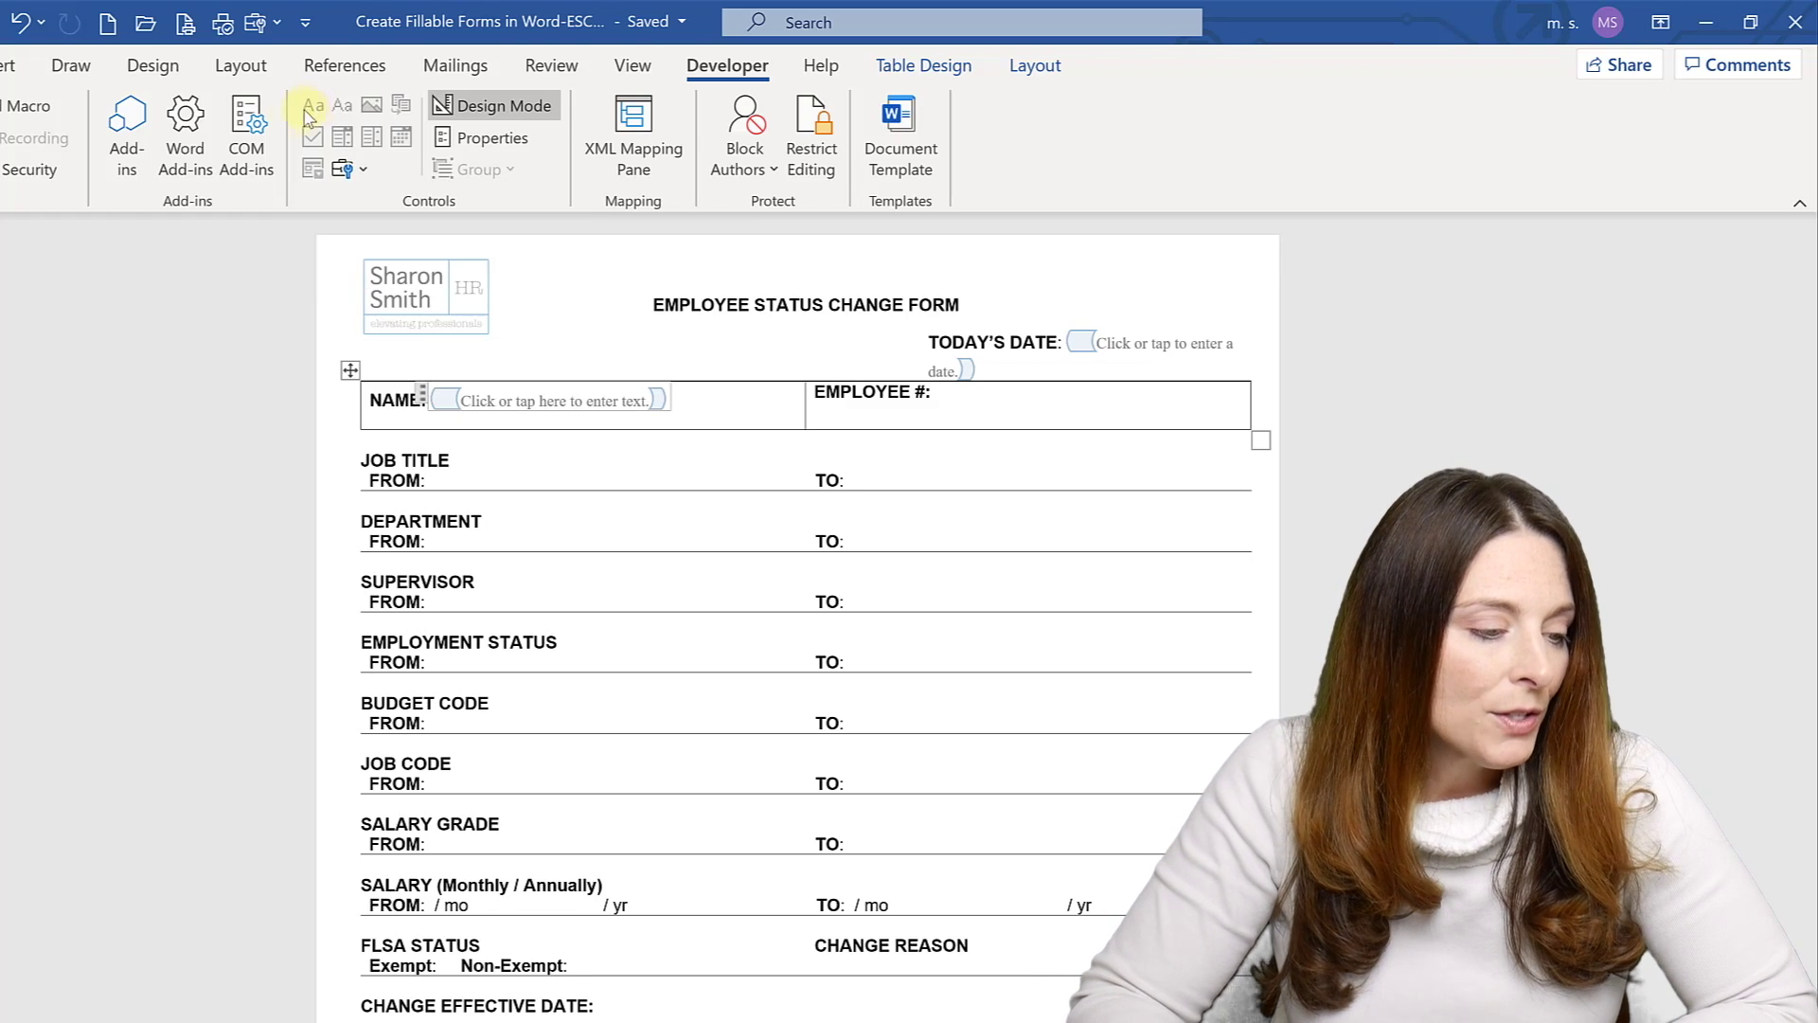
click(978, 403)
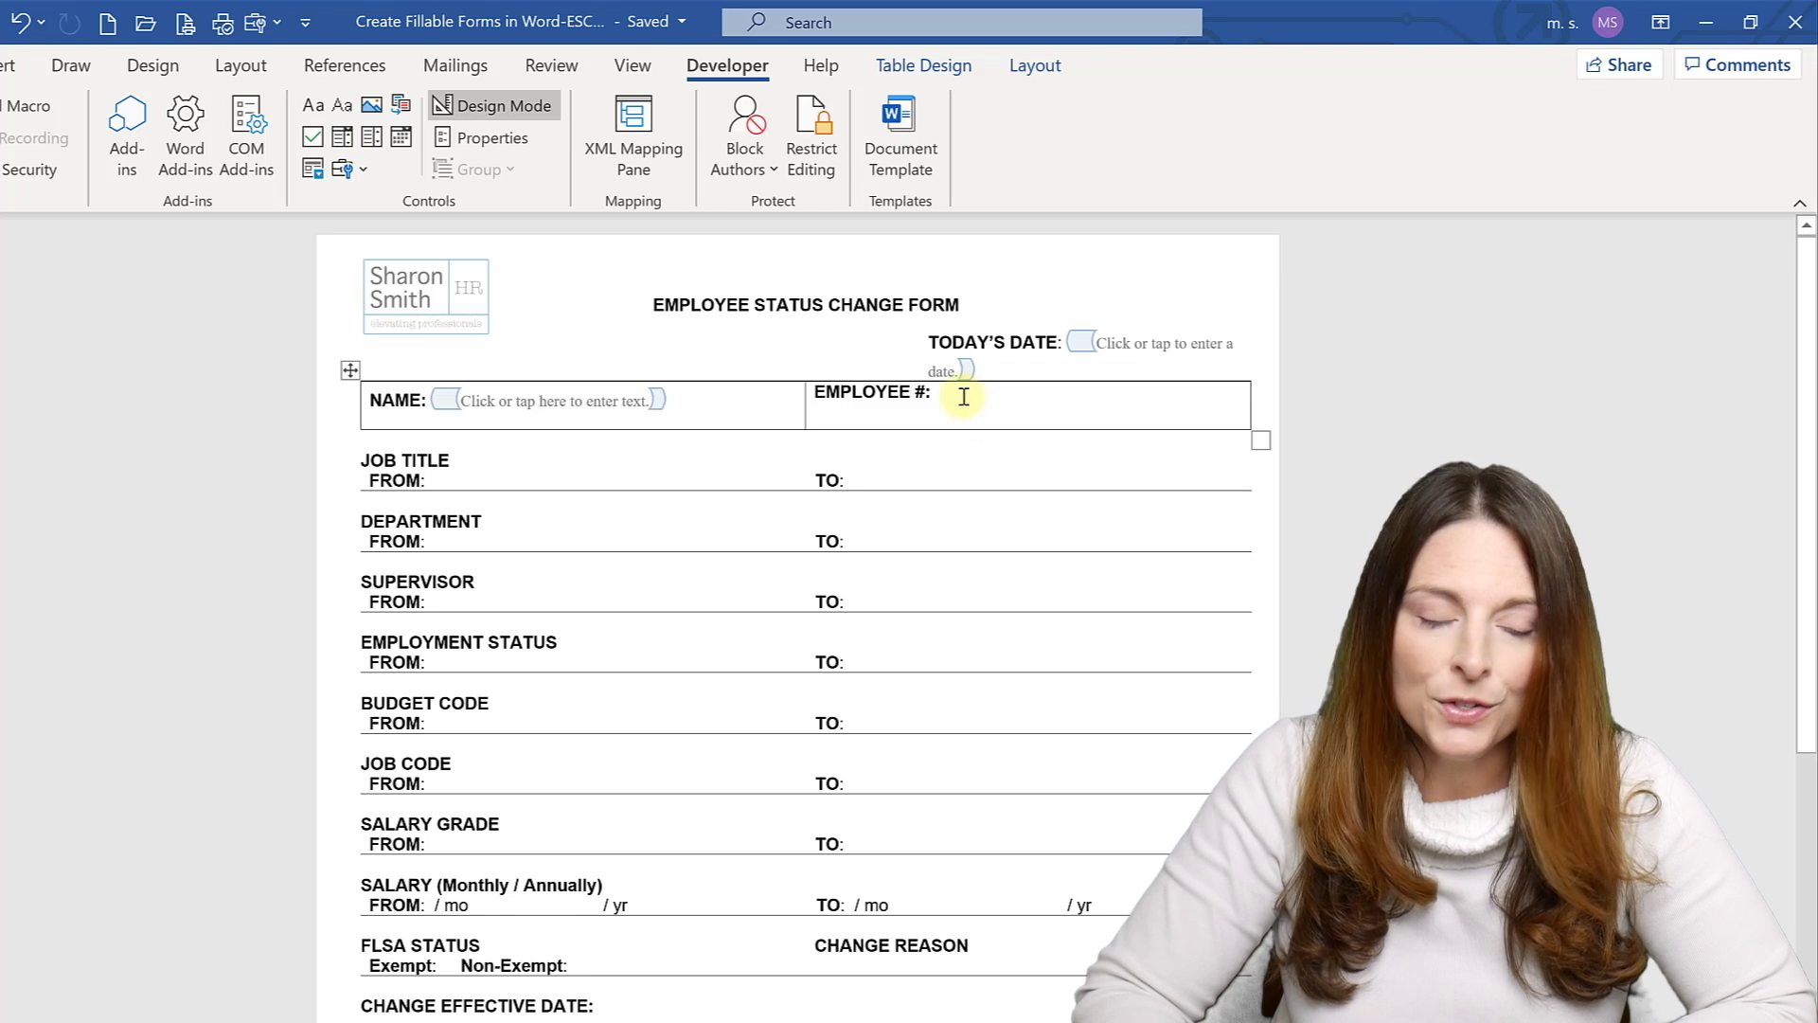
click(343, 106)
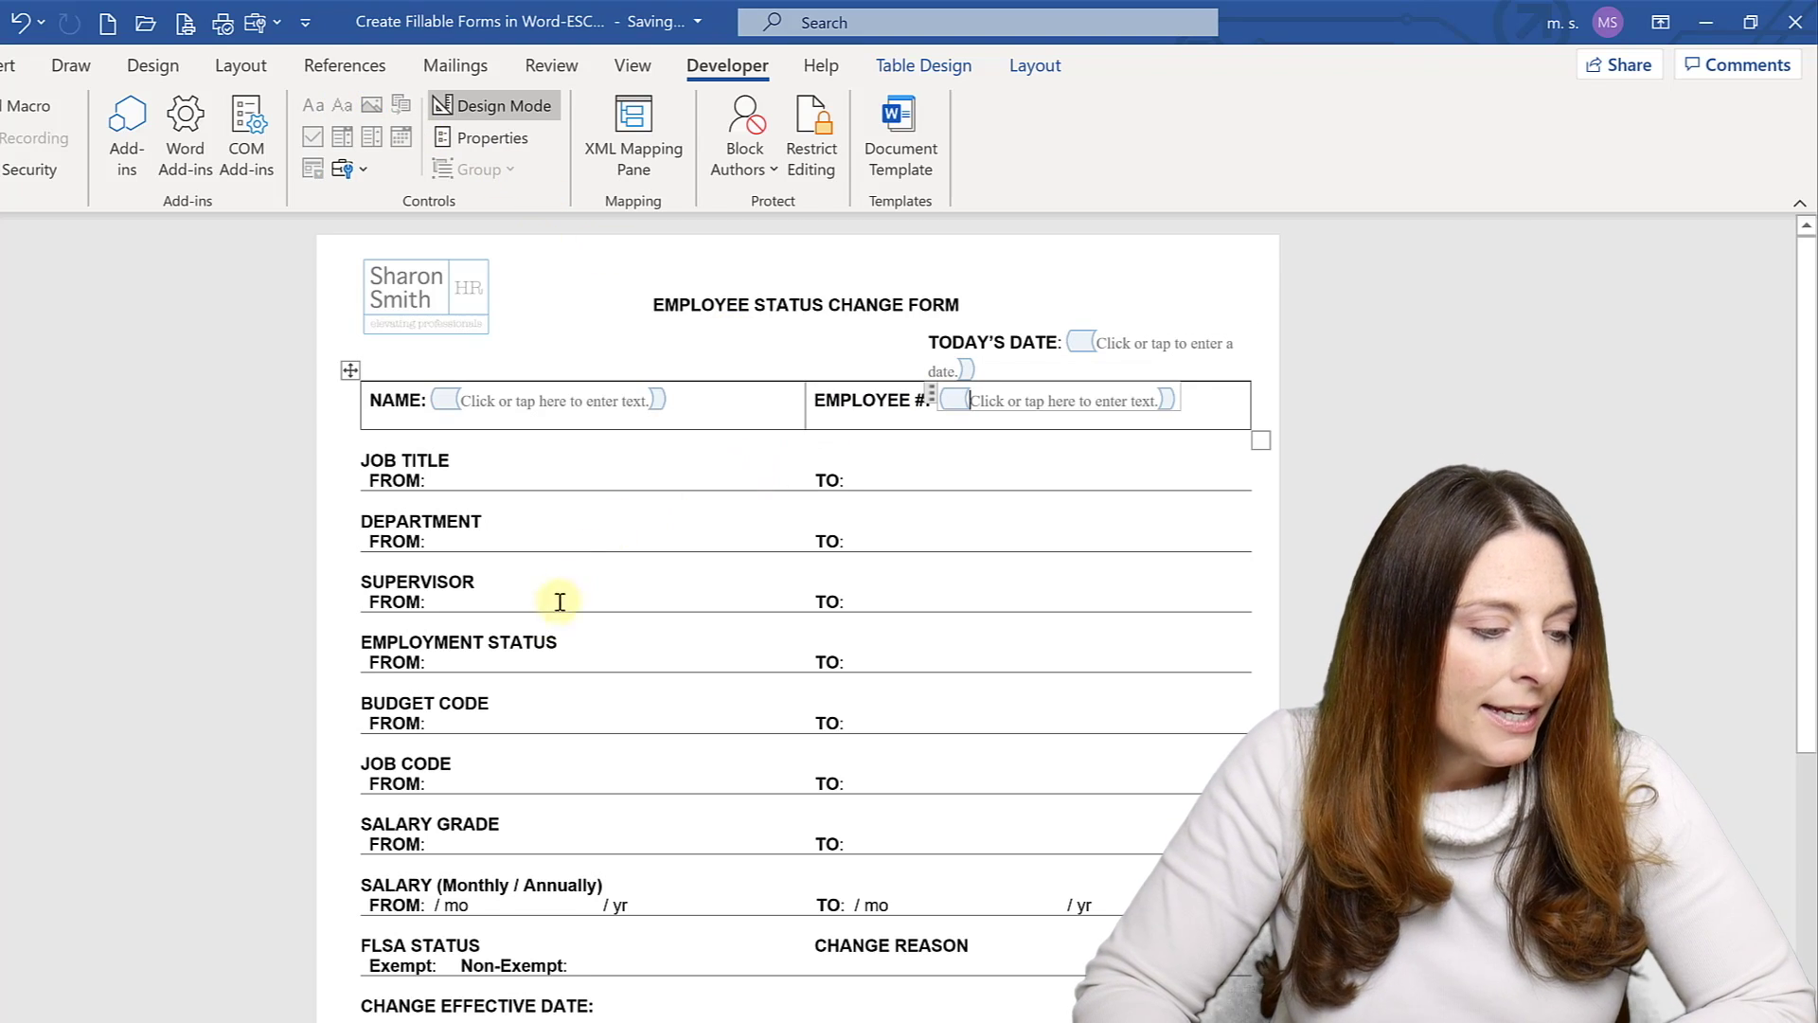
Step: Insert a combo box content control after FROM: under EMPLOYMENT STATUS
click(487, 660)
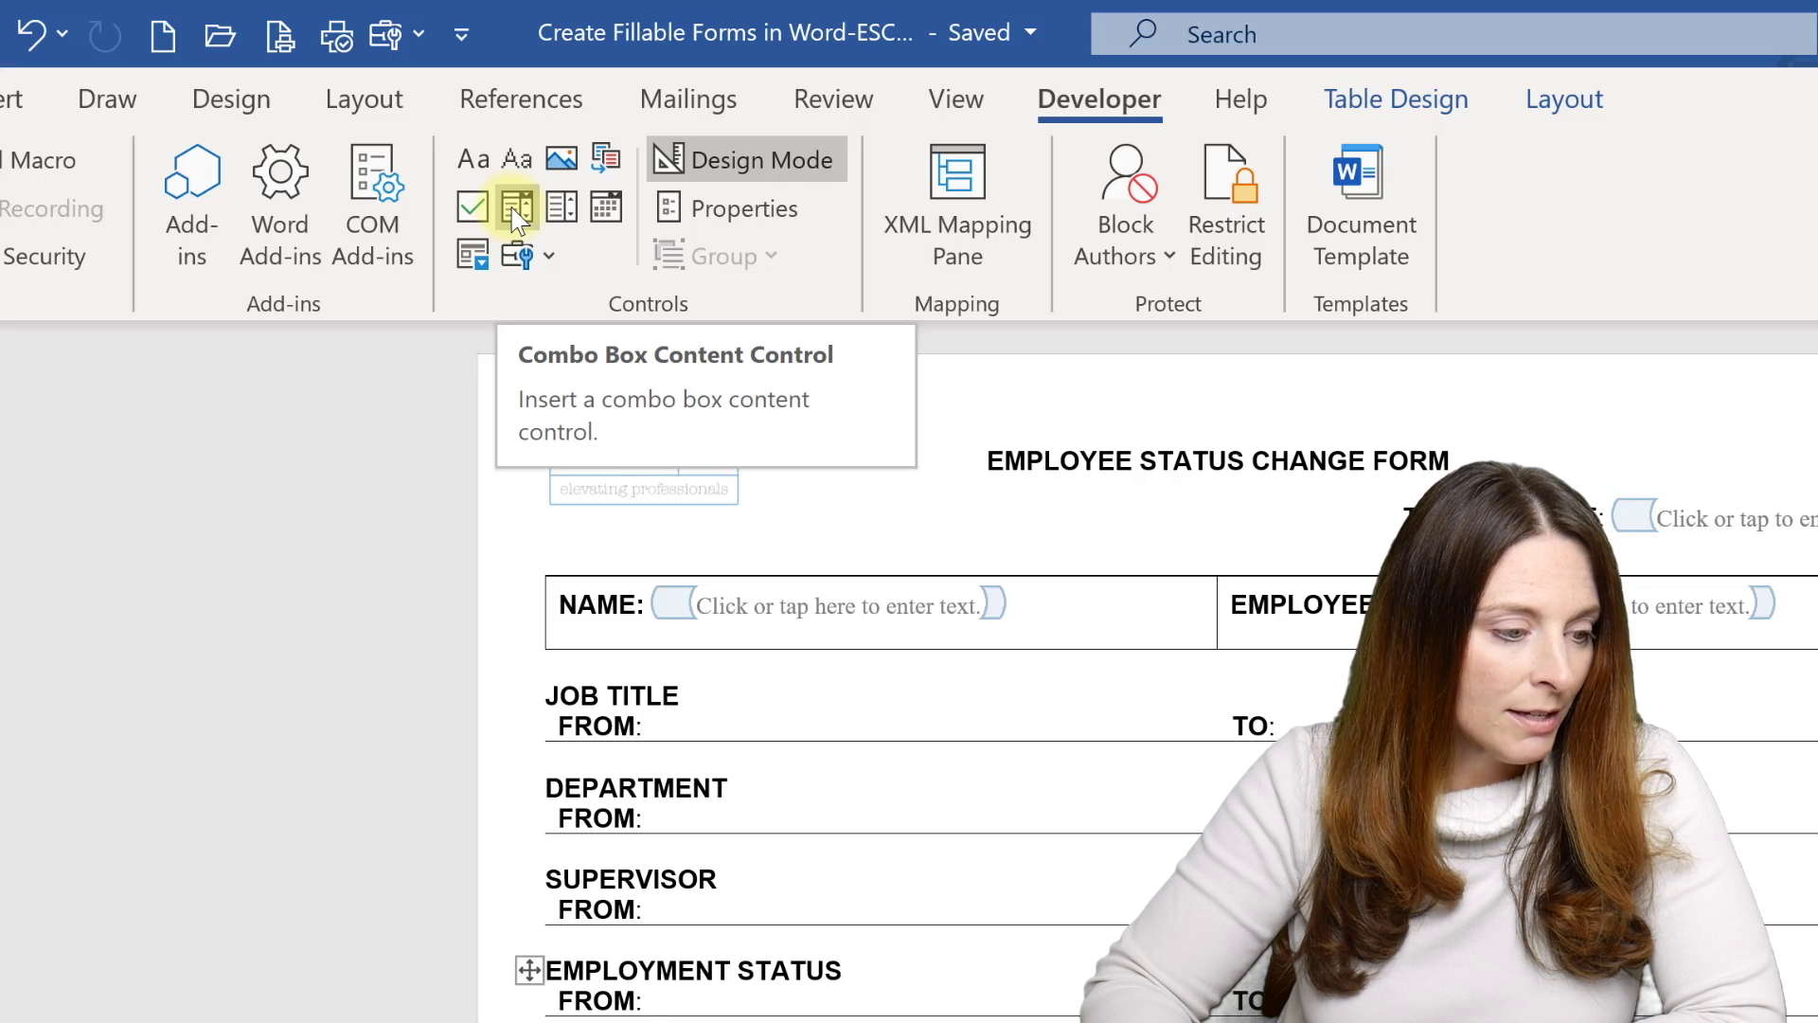
click(516, 207)
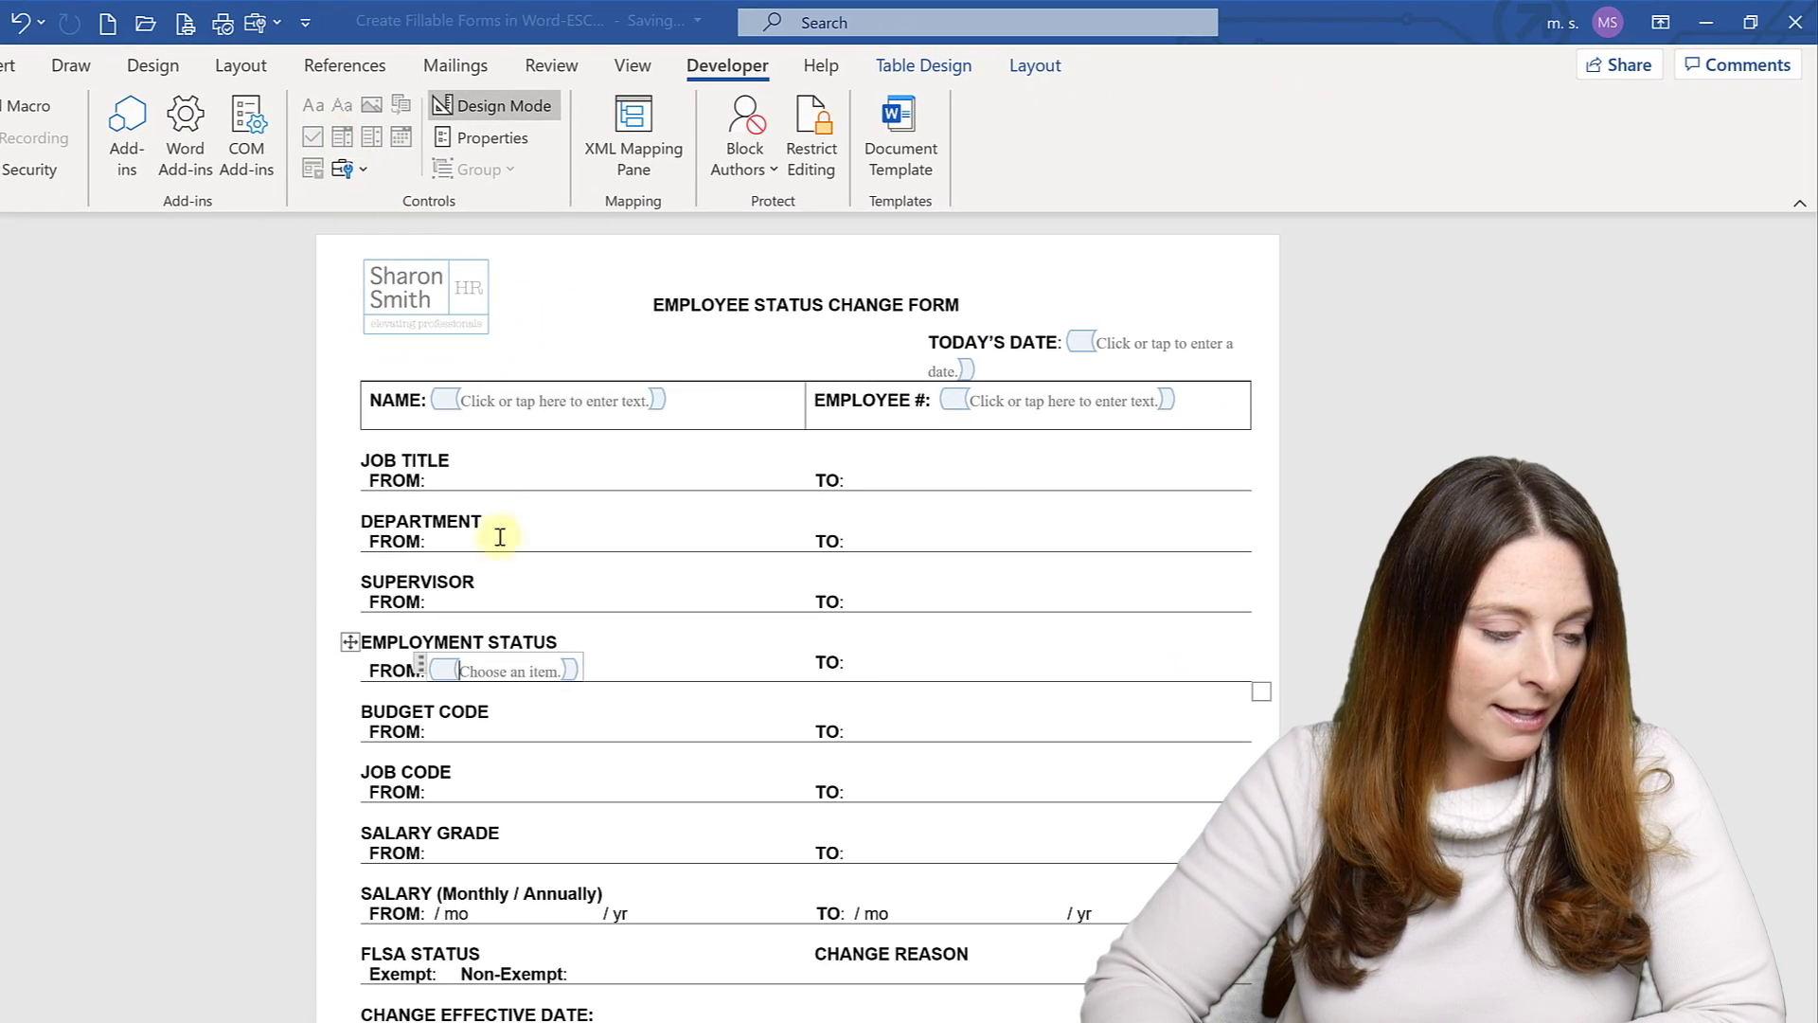
Step: In the combo box properties, add Active and Inactive as its list choices
click(450, 670)
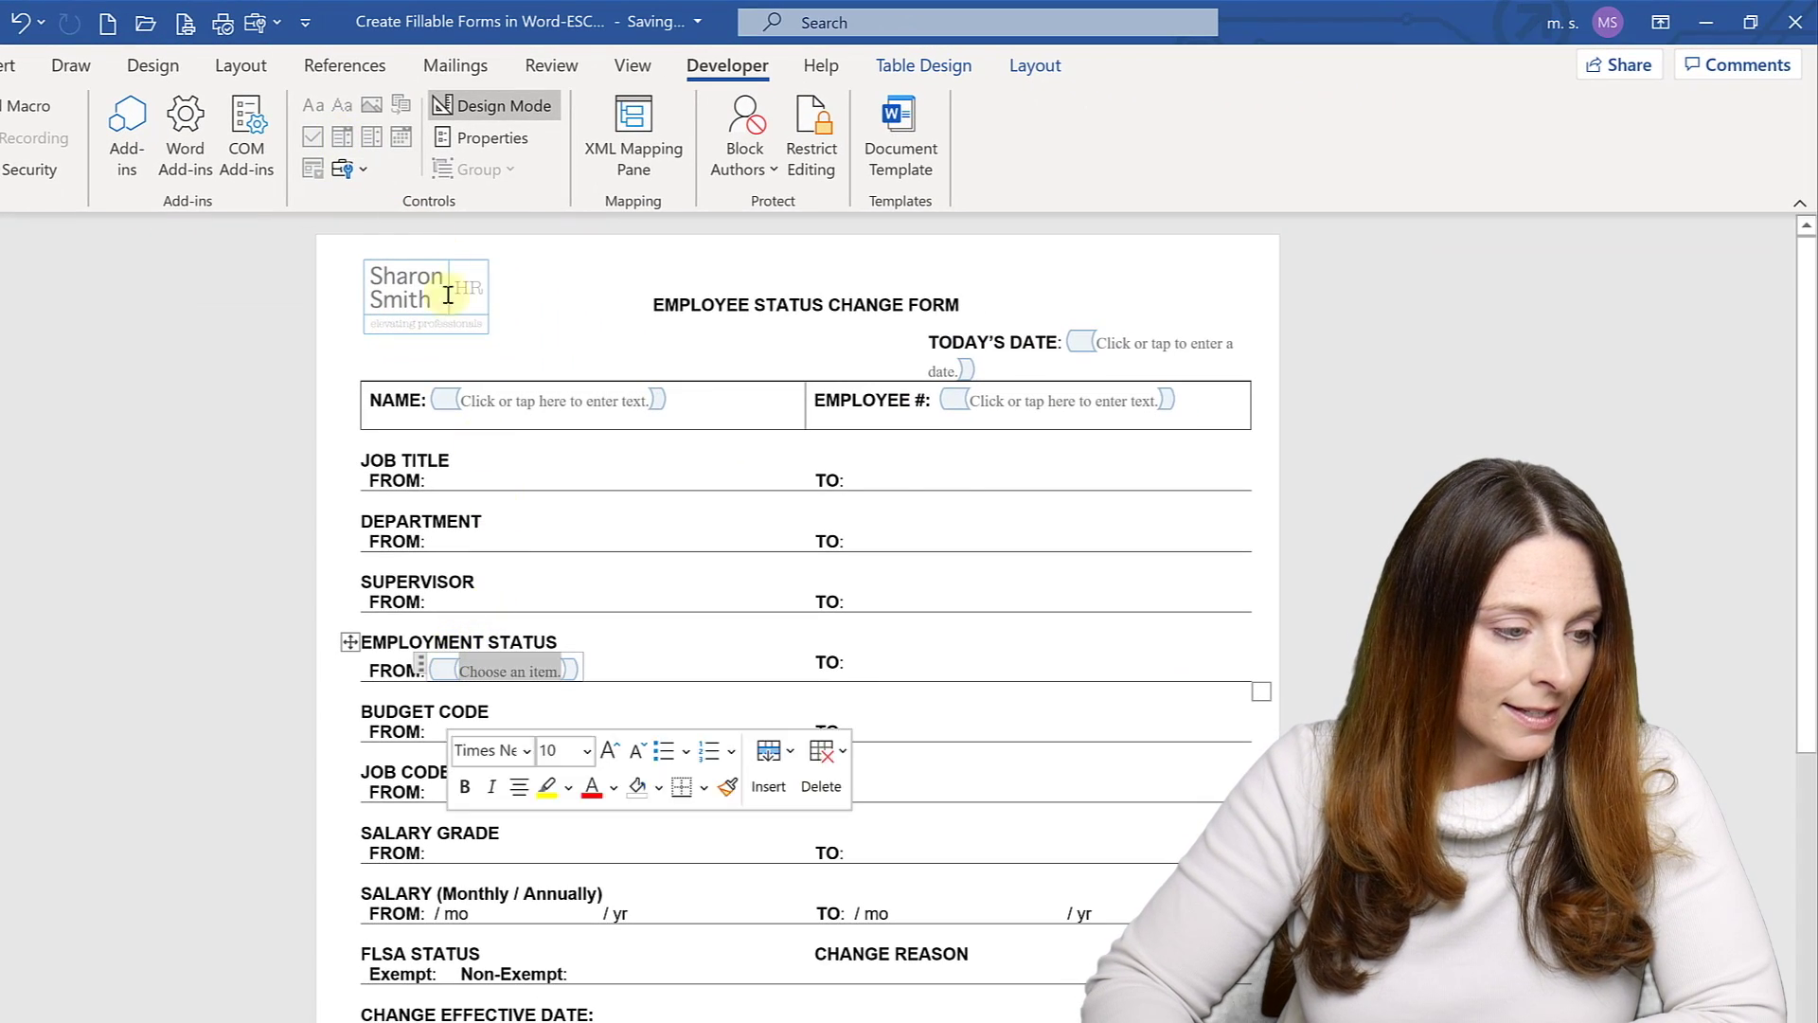
click(480, 140)
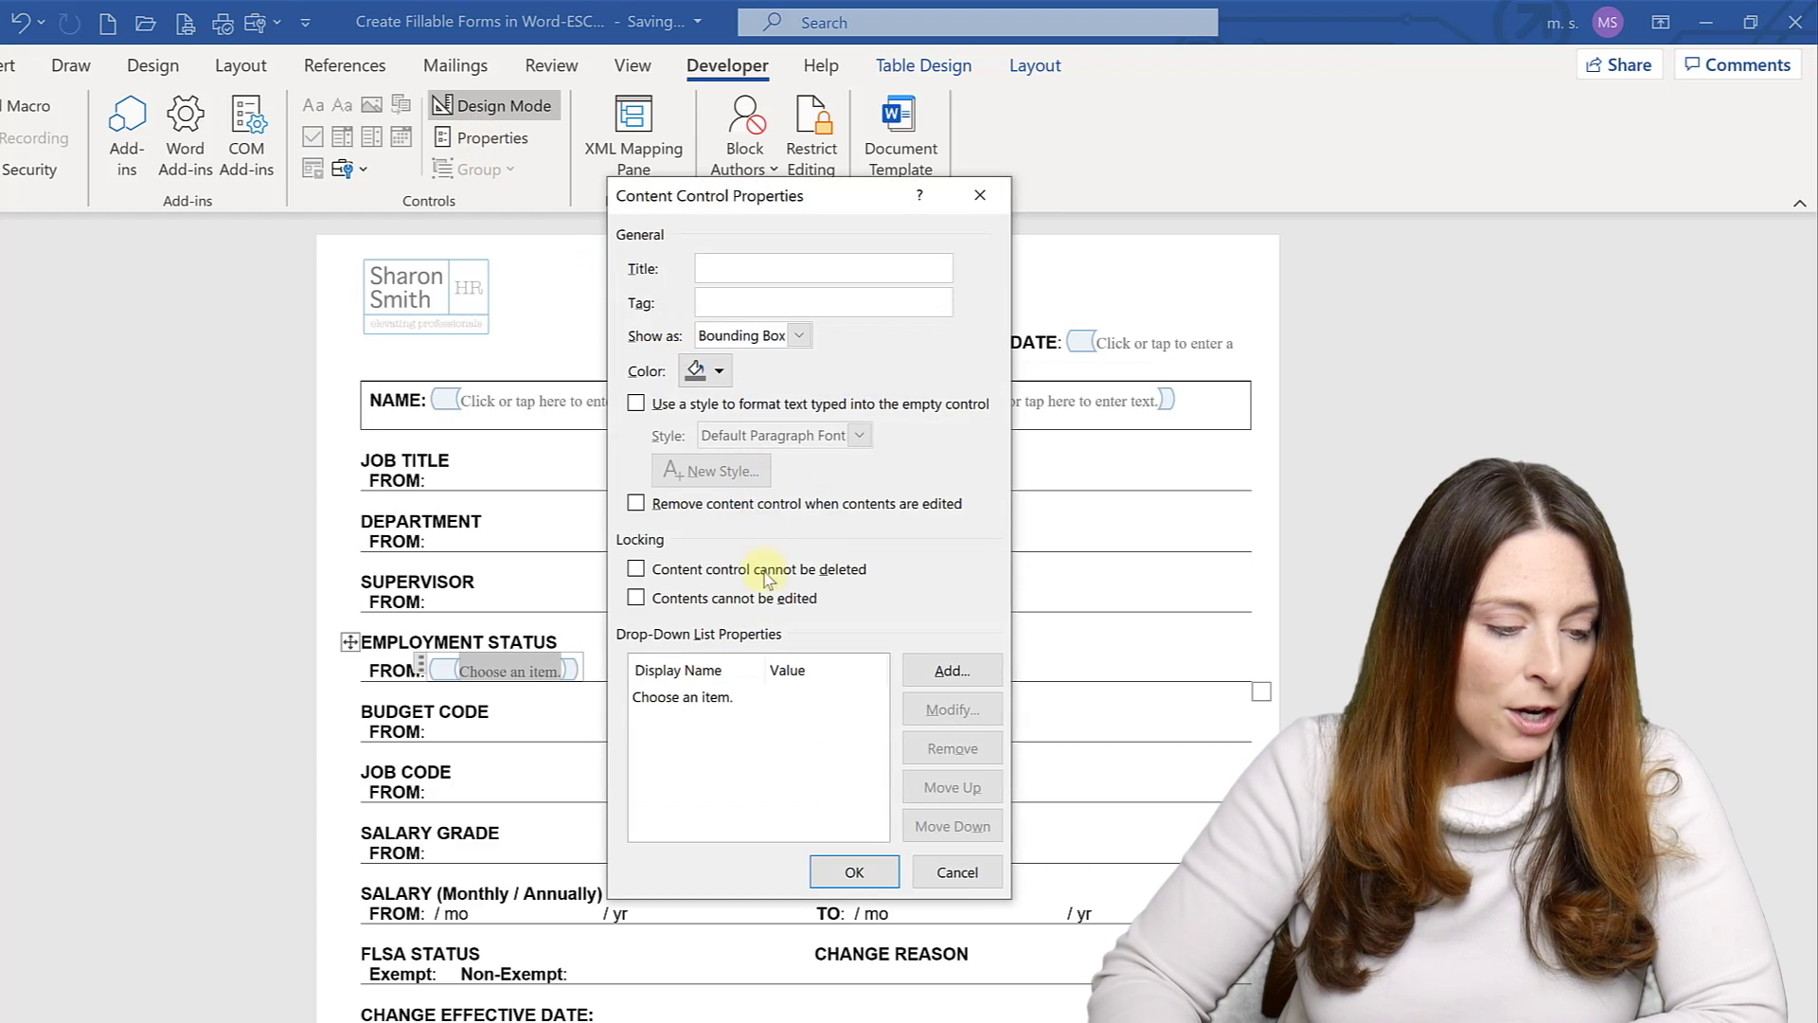
click(708, 701)
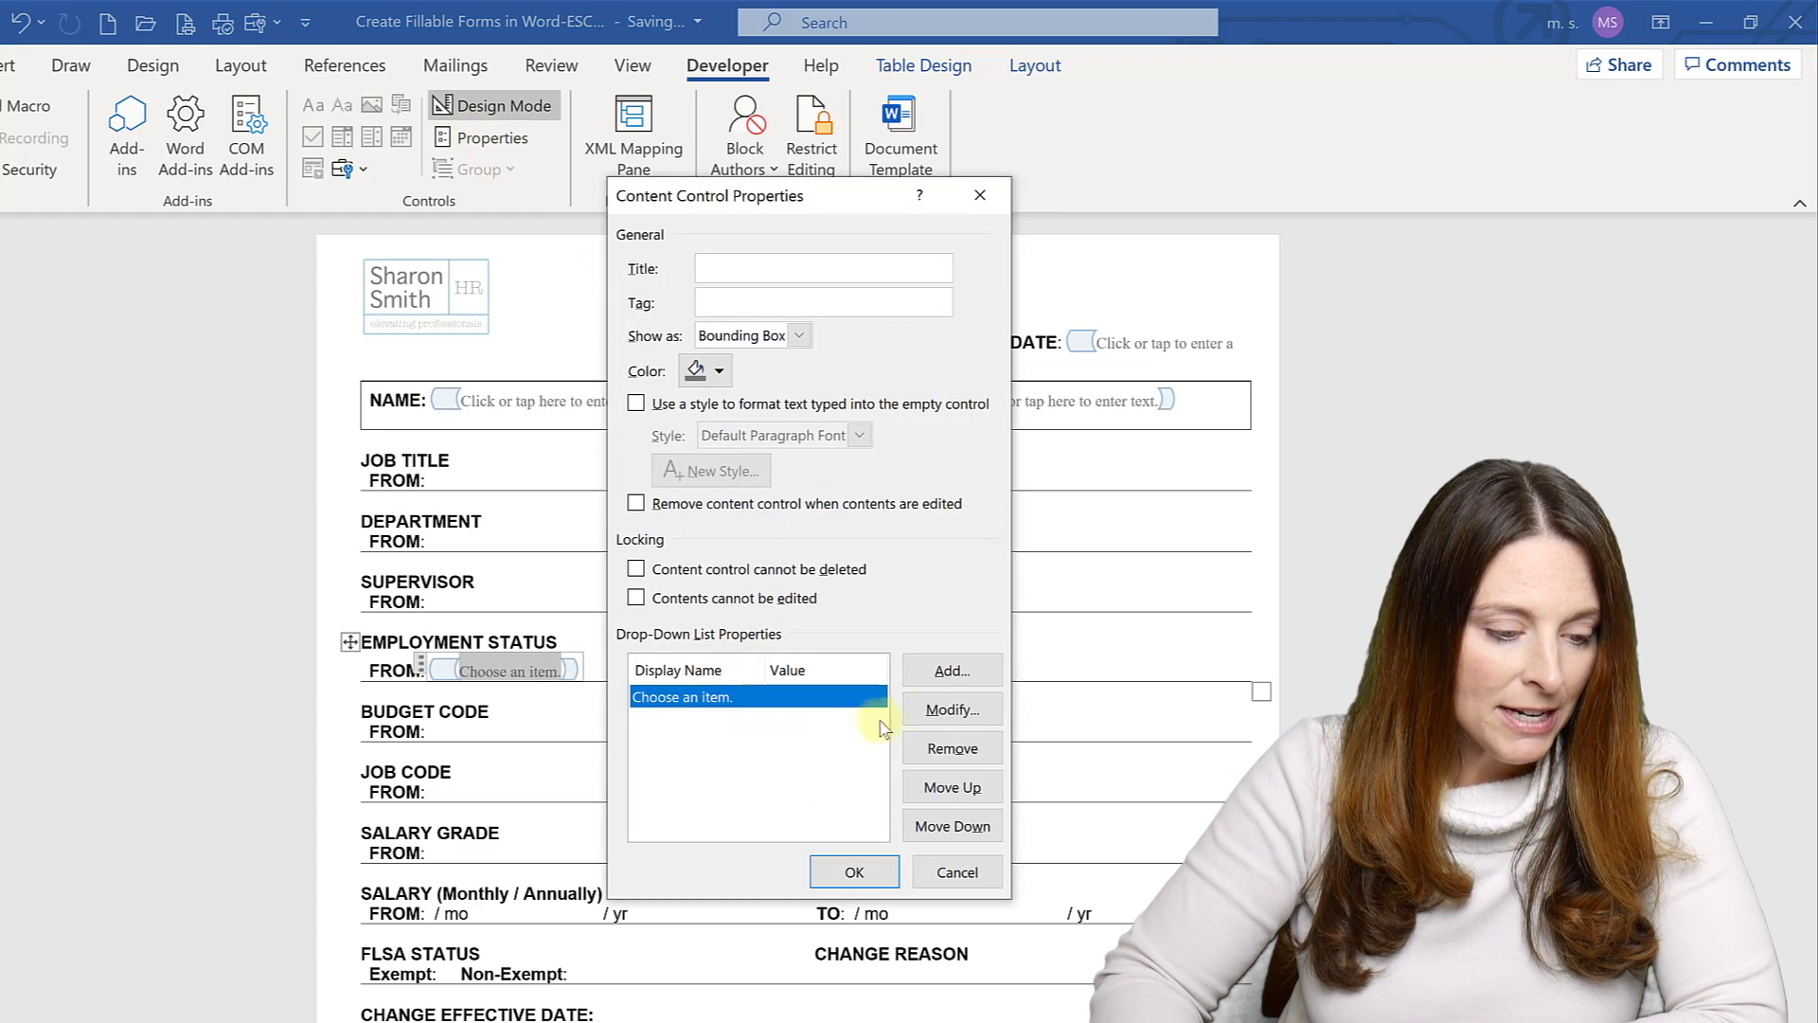
click(903, 703)
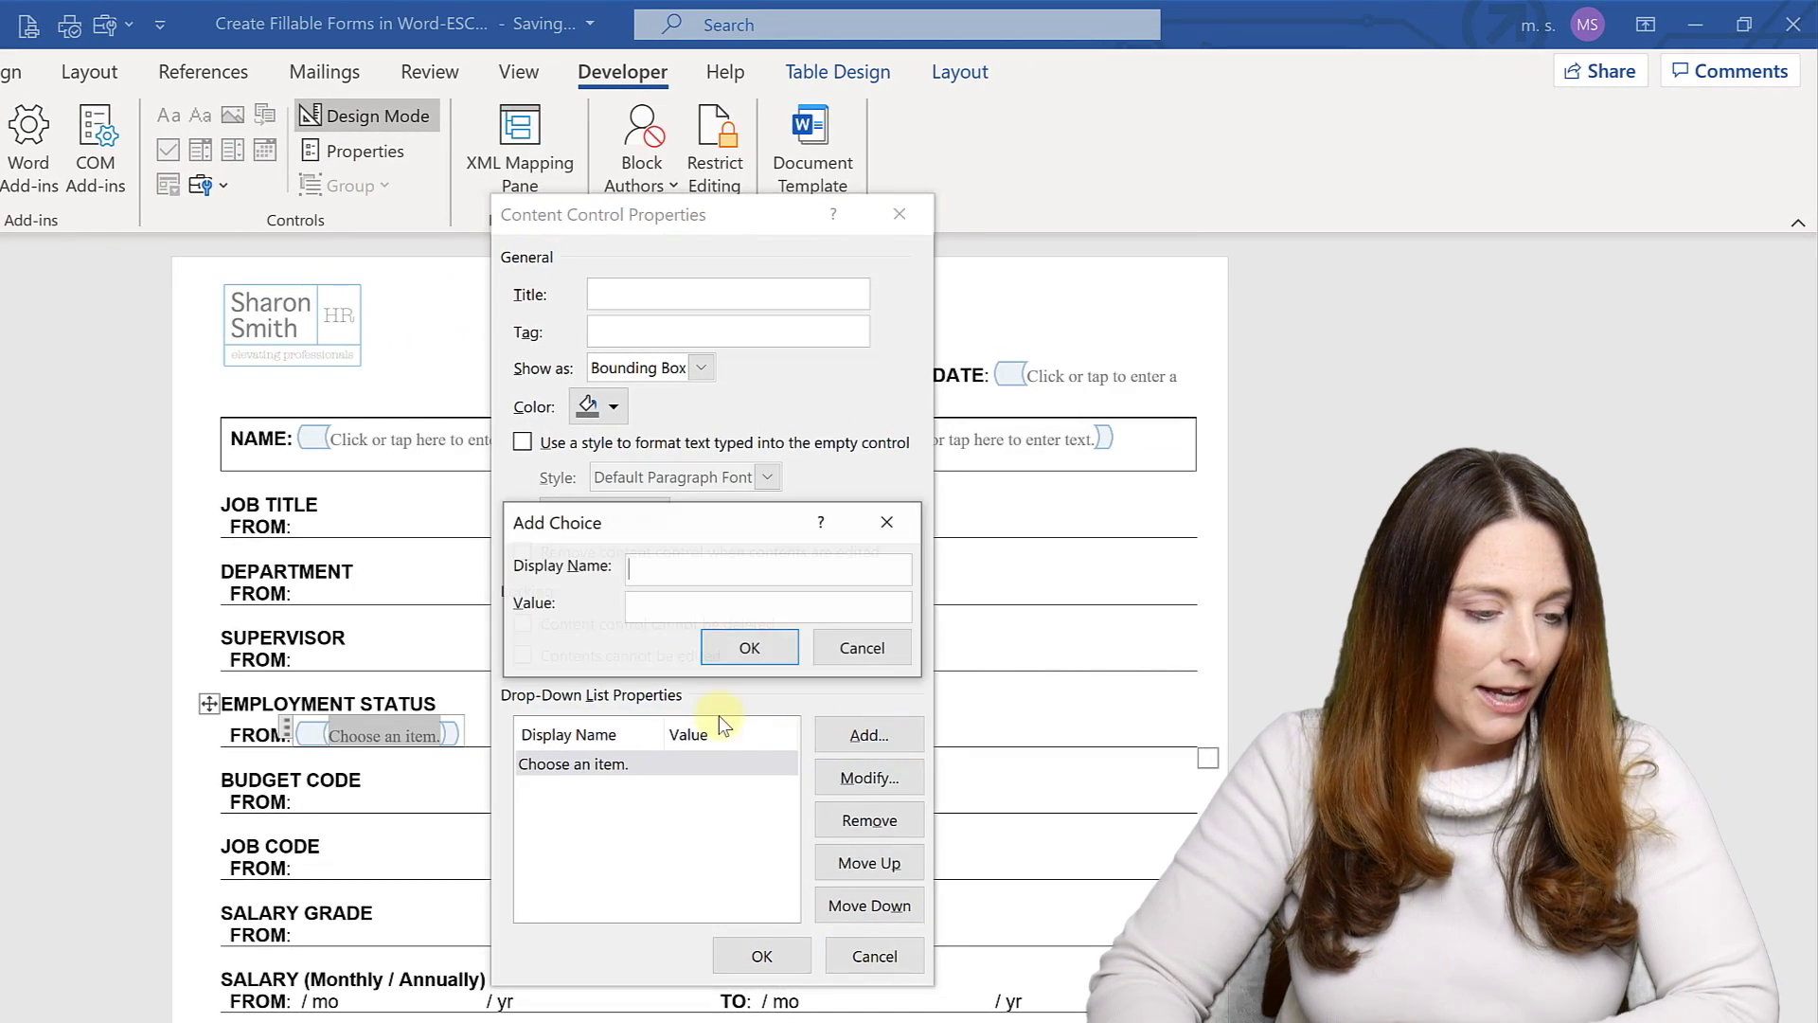
text(A)
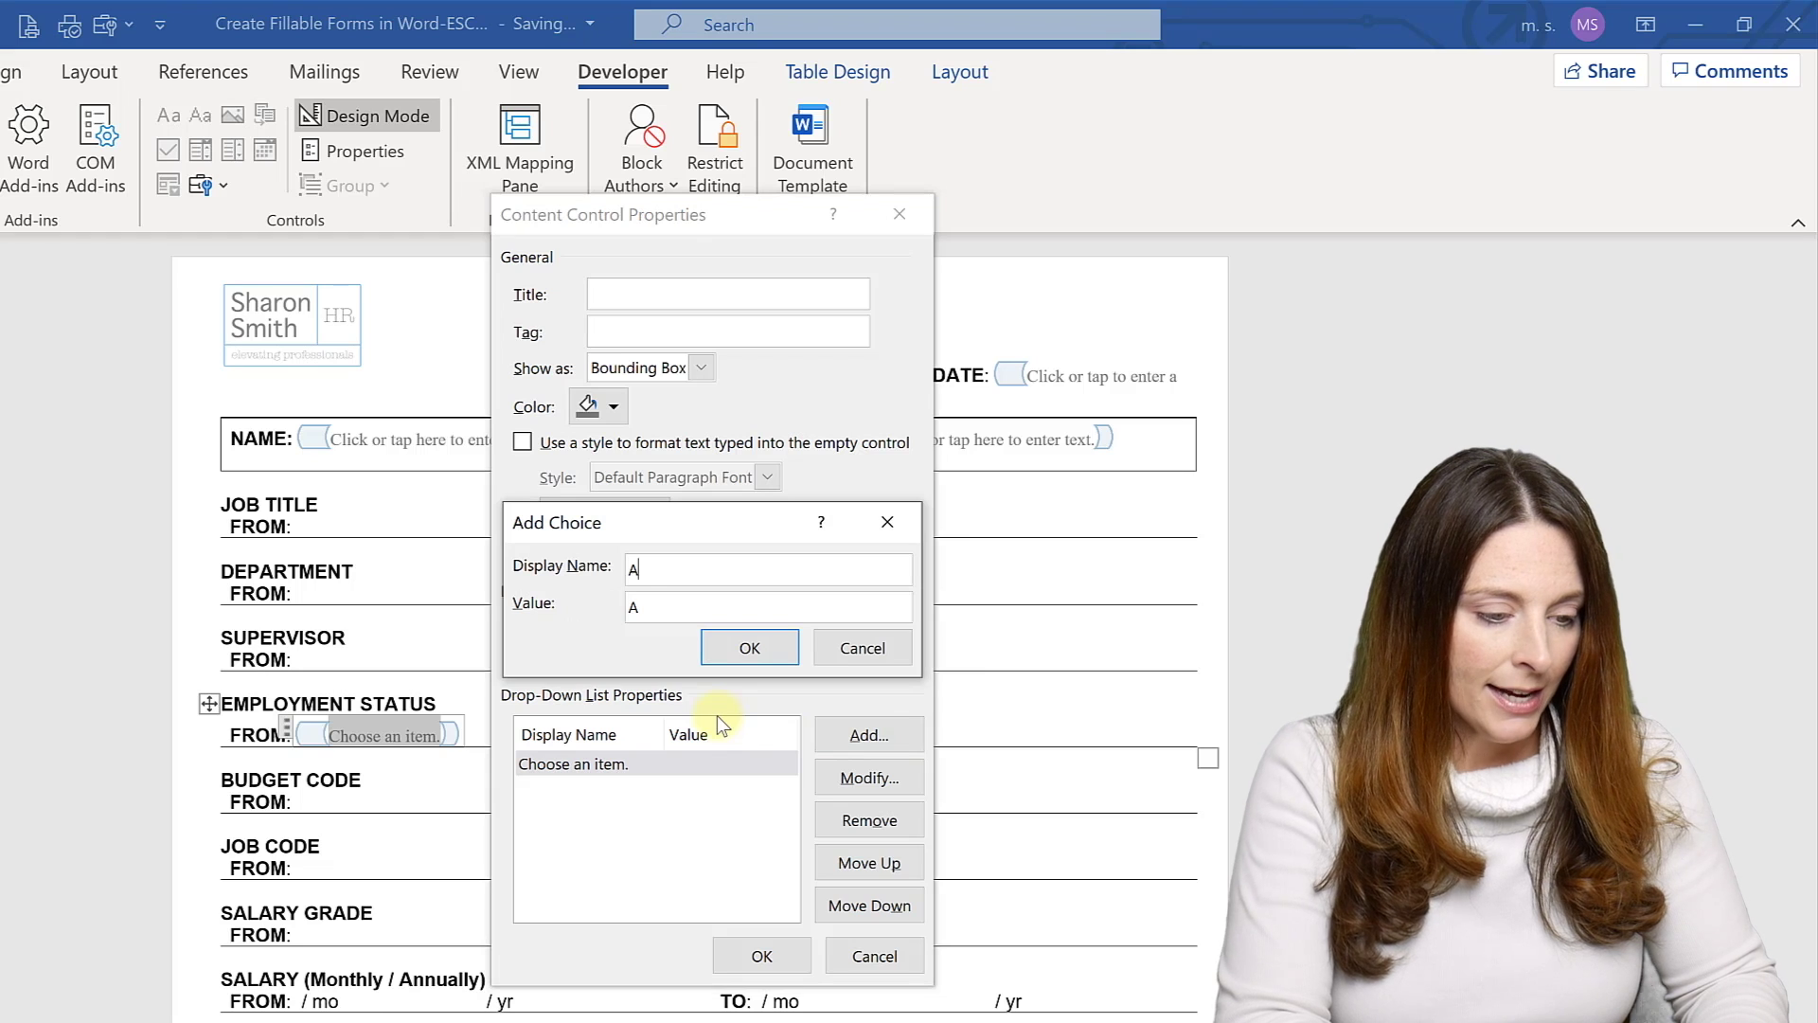
text(ctive)
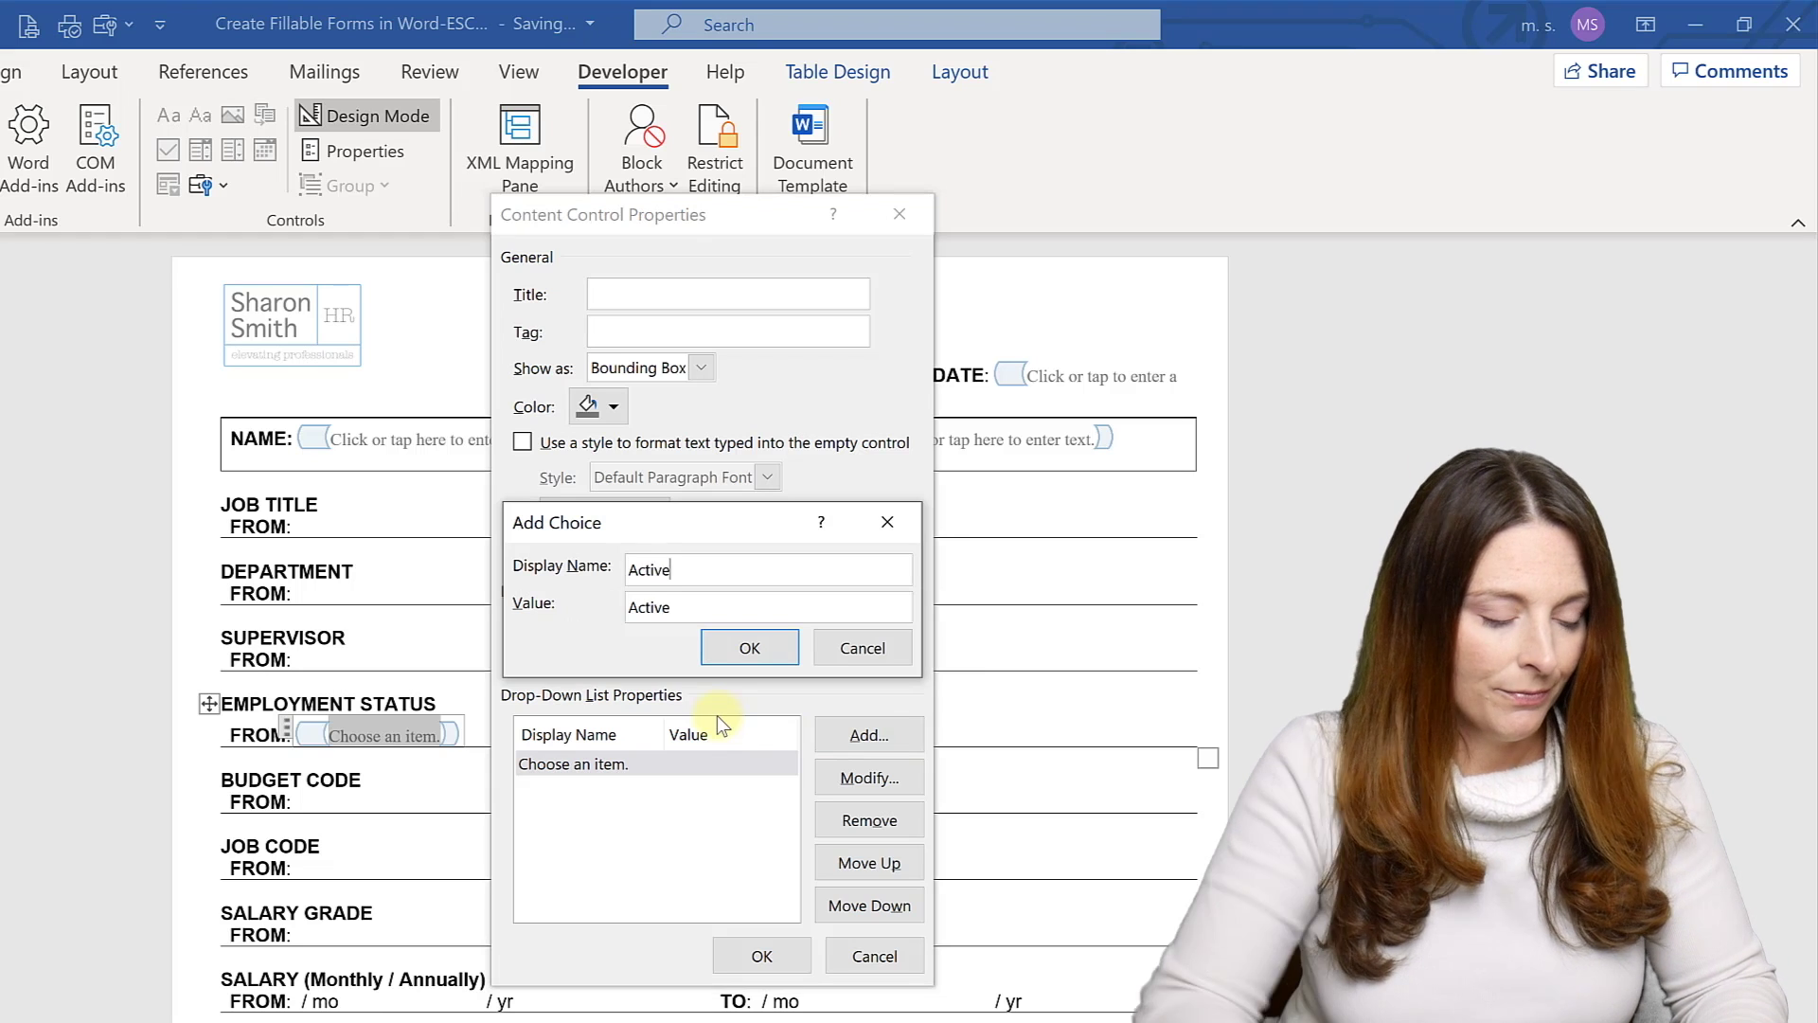
click(747, 650)
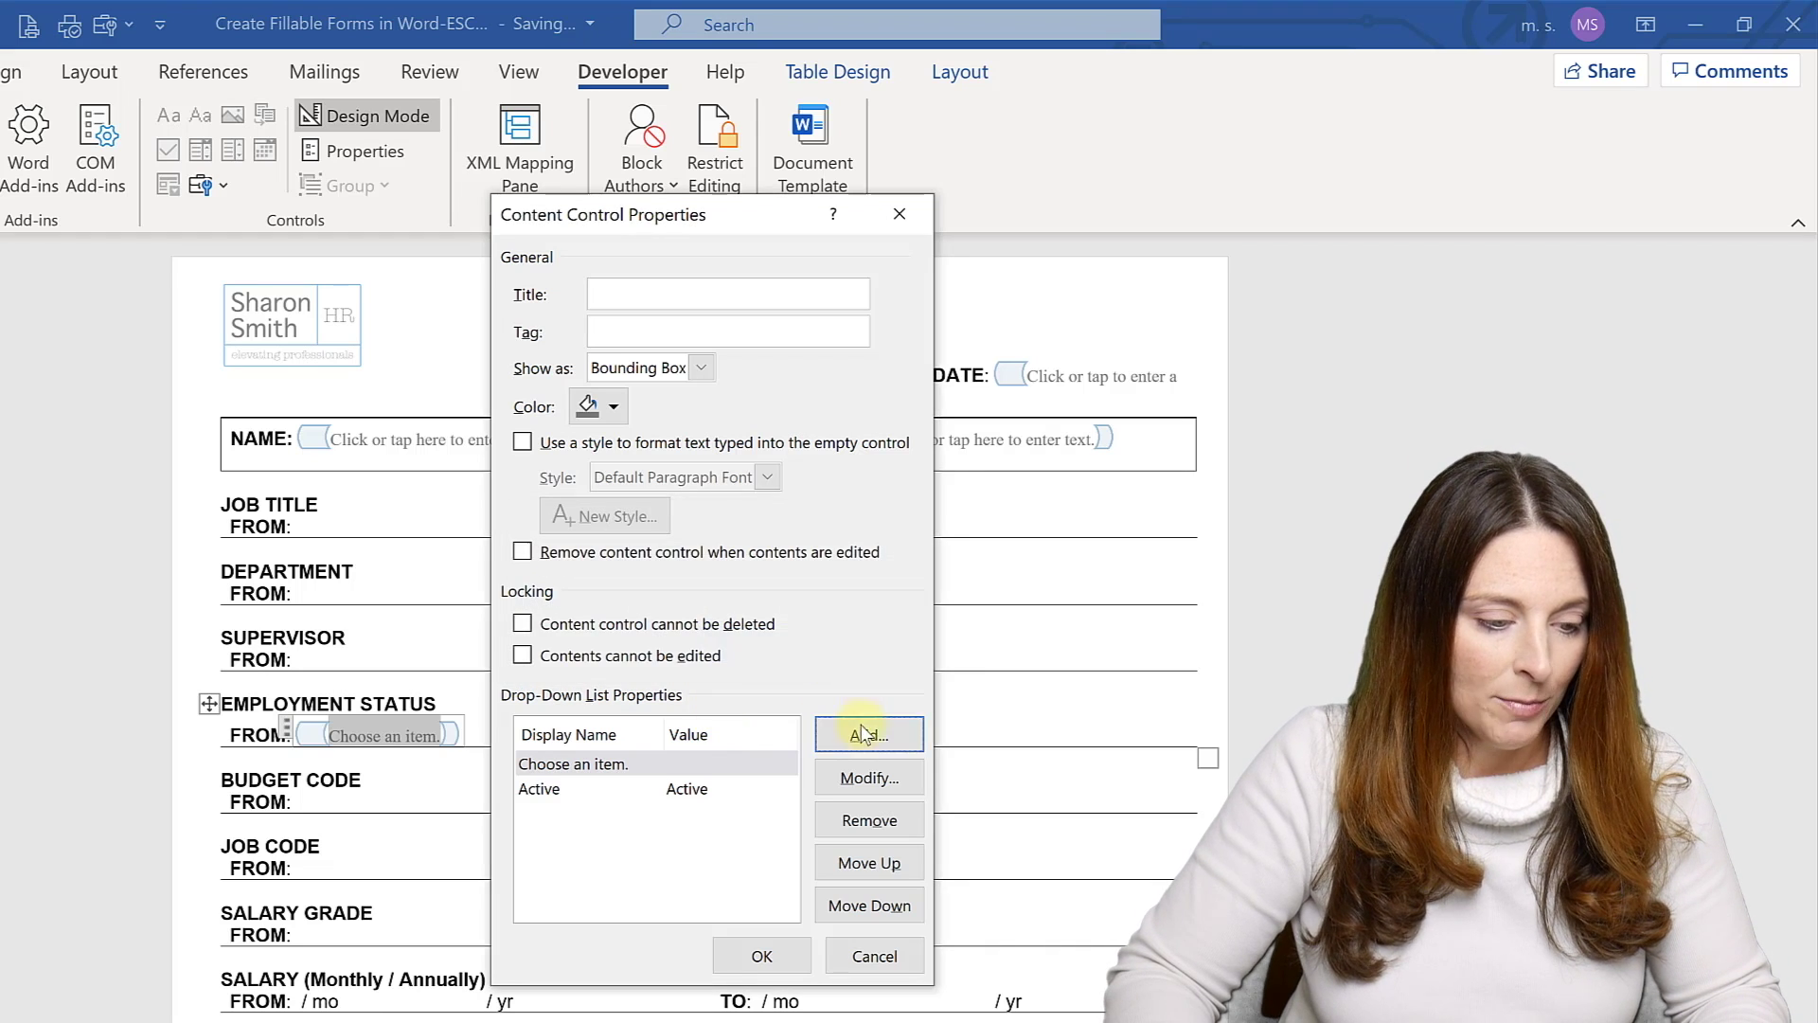
click(867, 734)
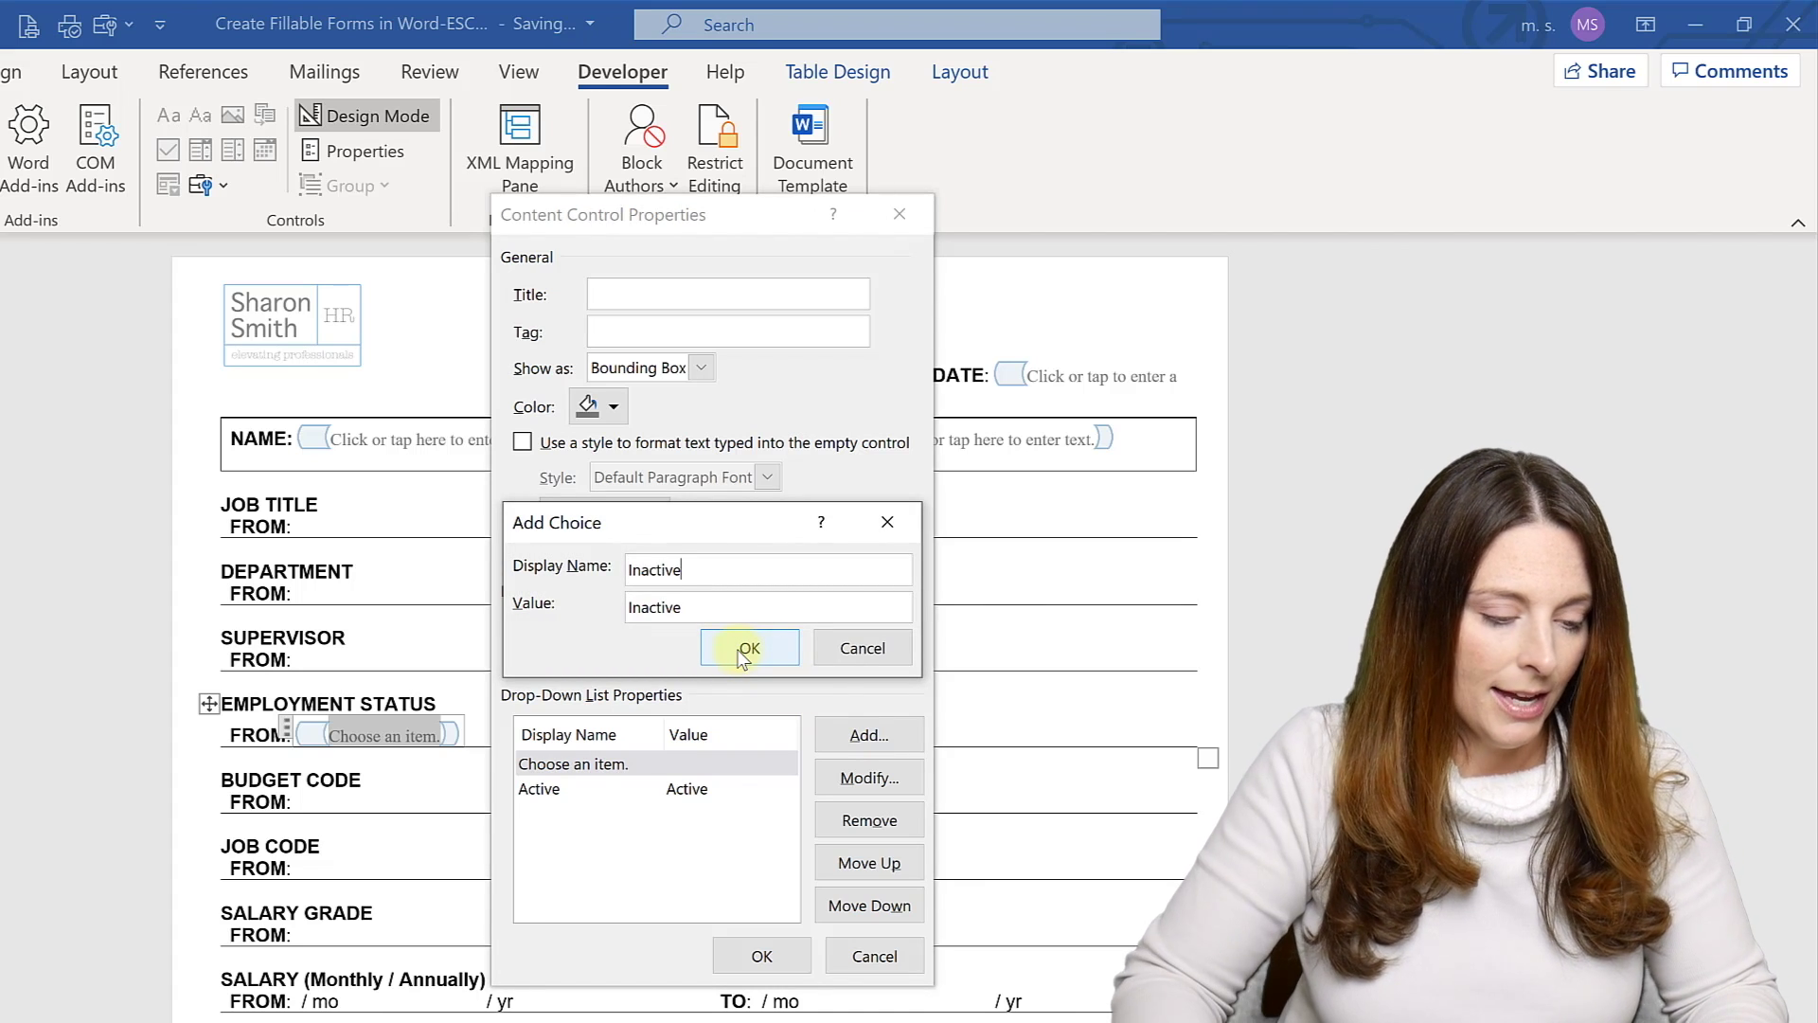
click(746, 652)
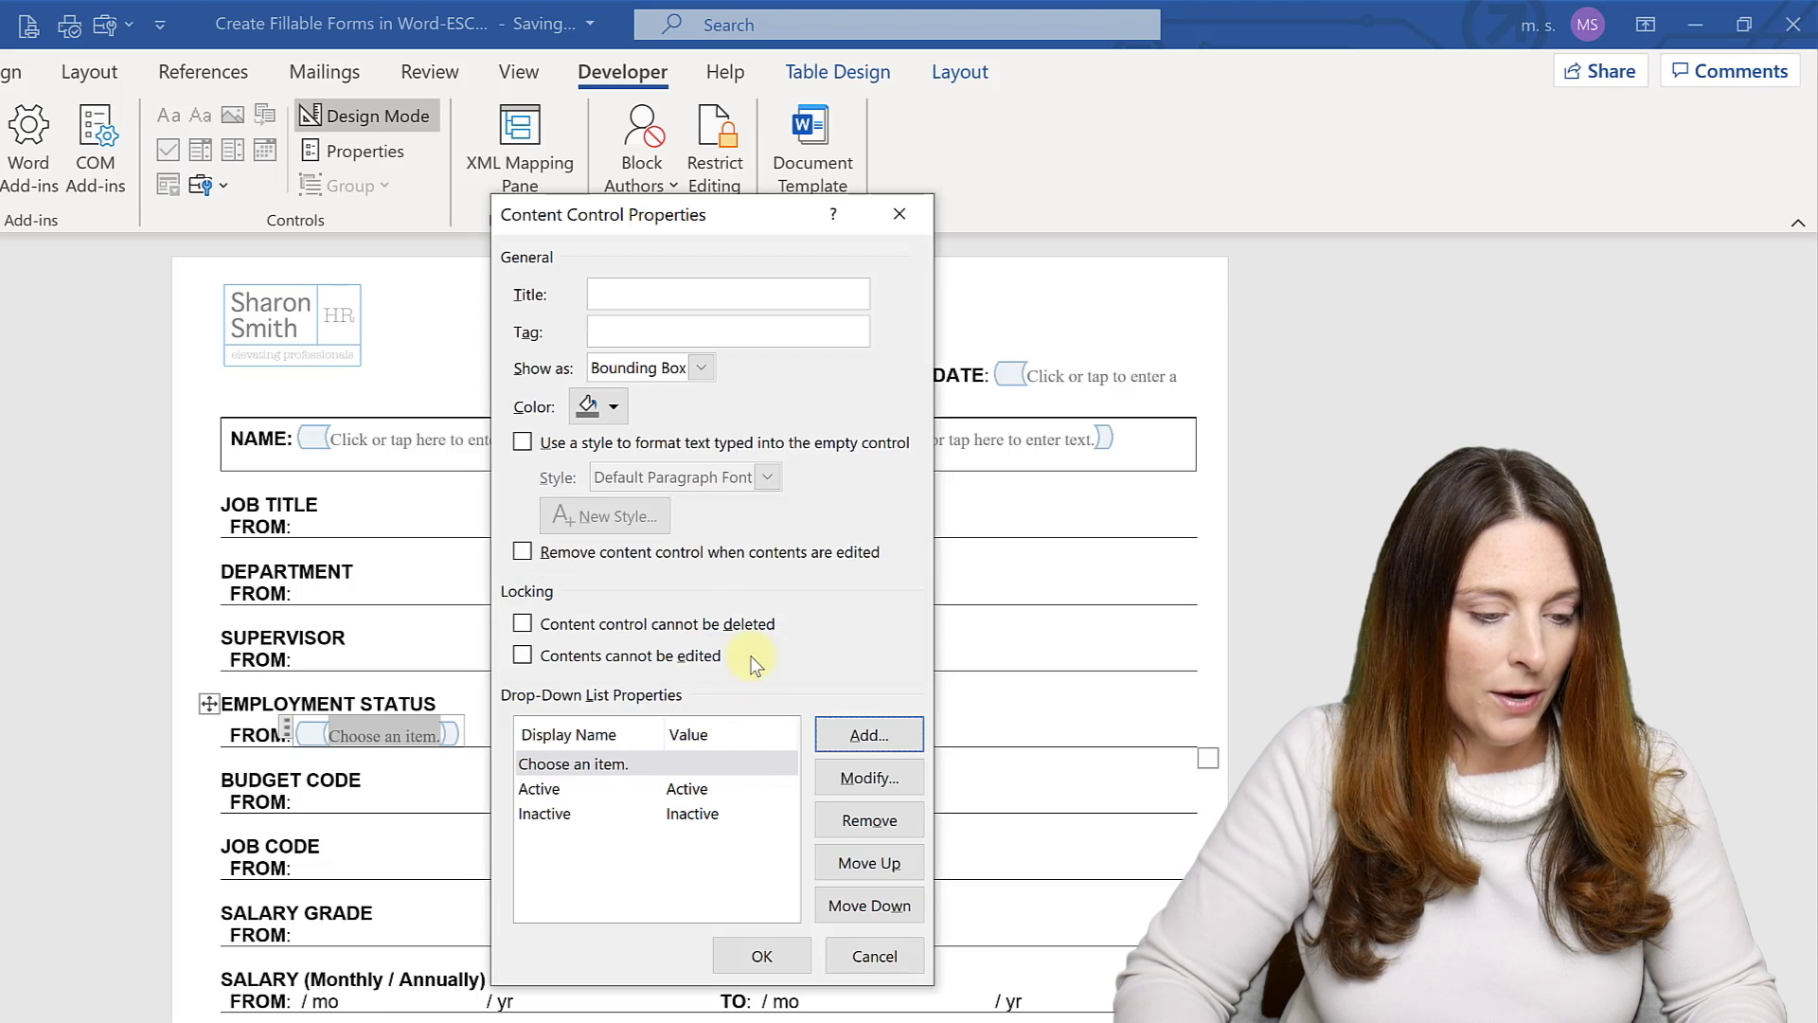
click(762, 956)
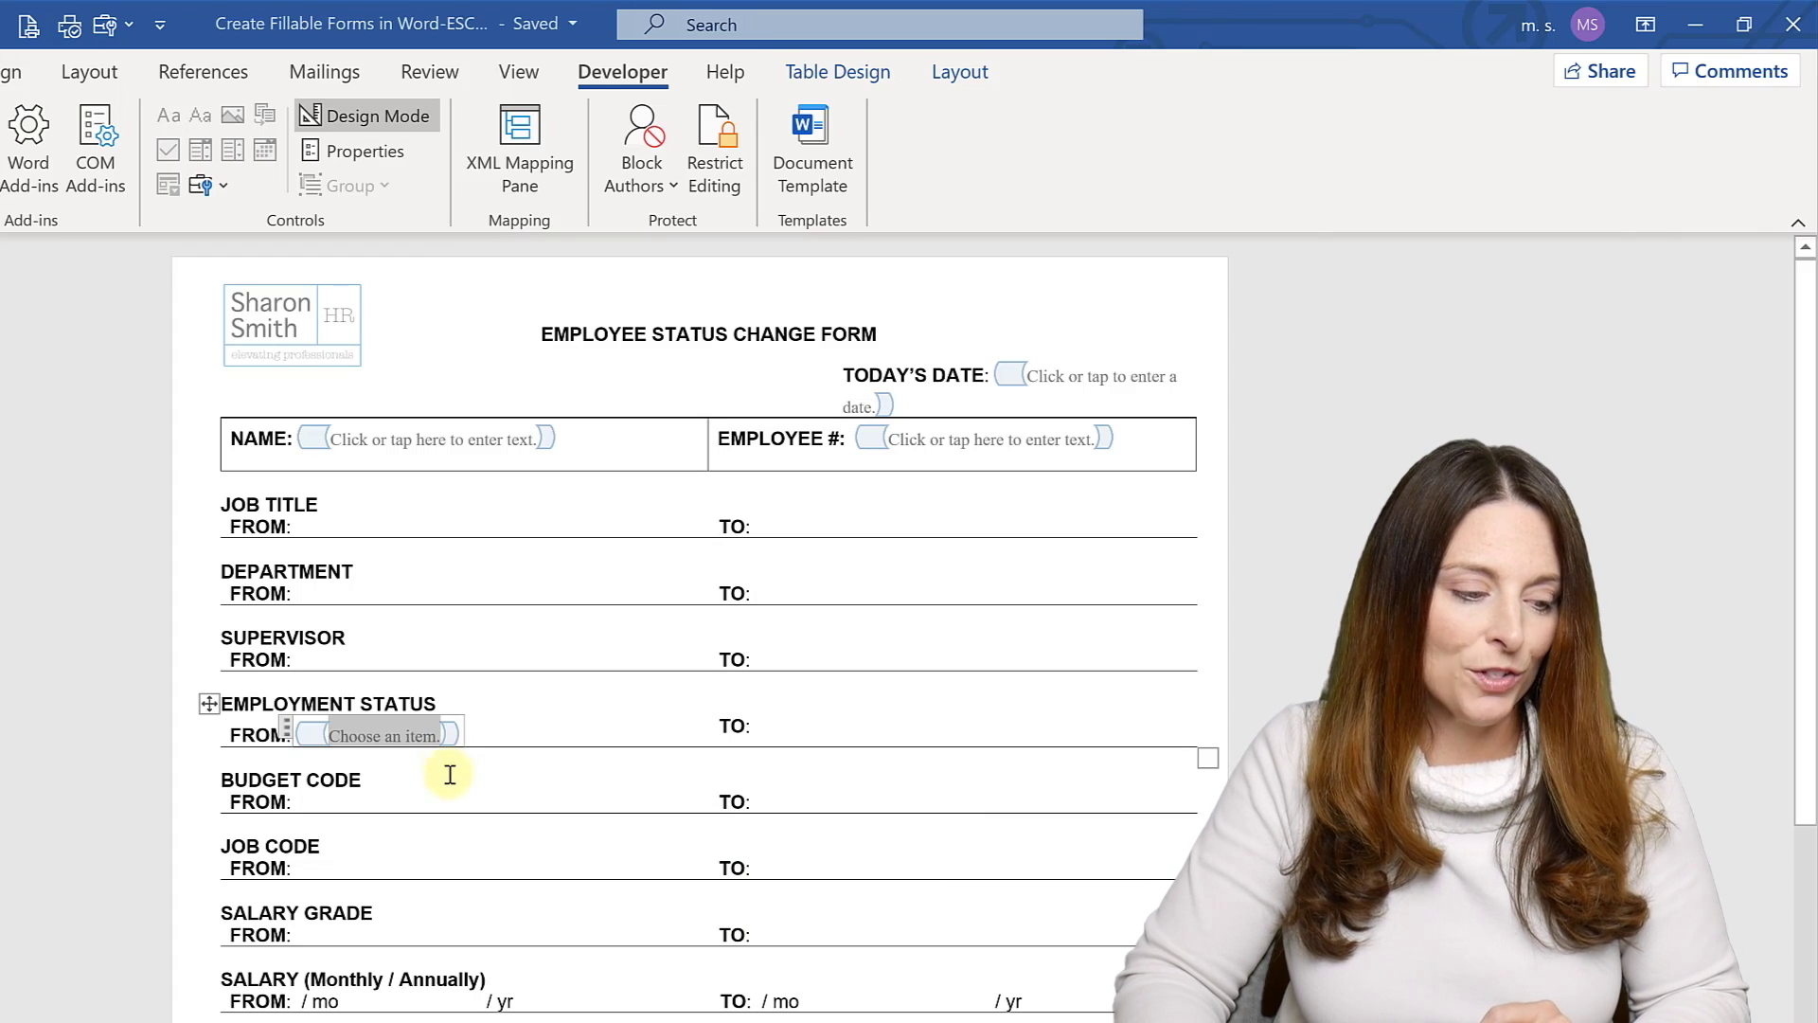
Step: Insert check box content controls after Exempt: and Non-Exempt: in the FLSA STATUS row
click(436, 1018)
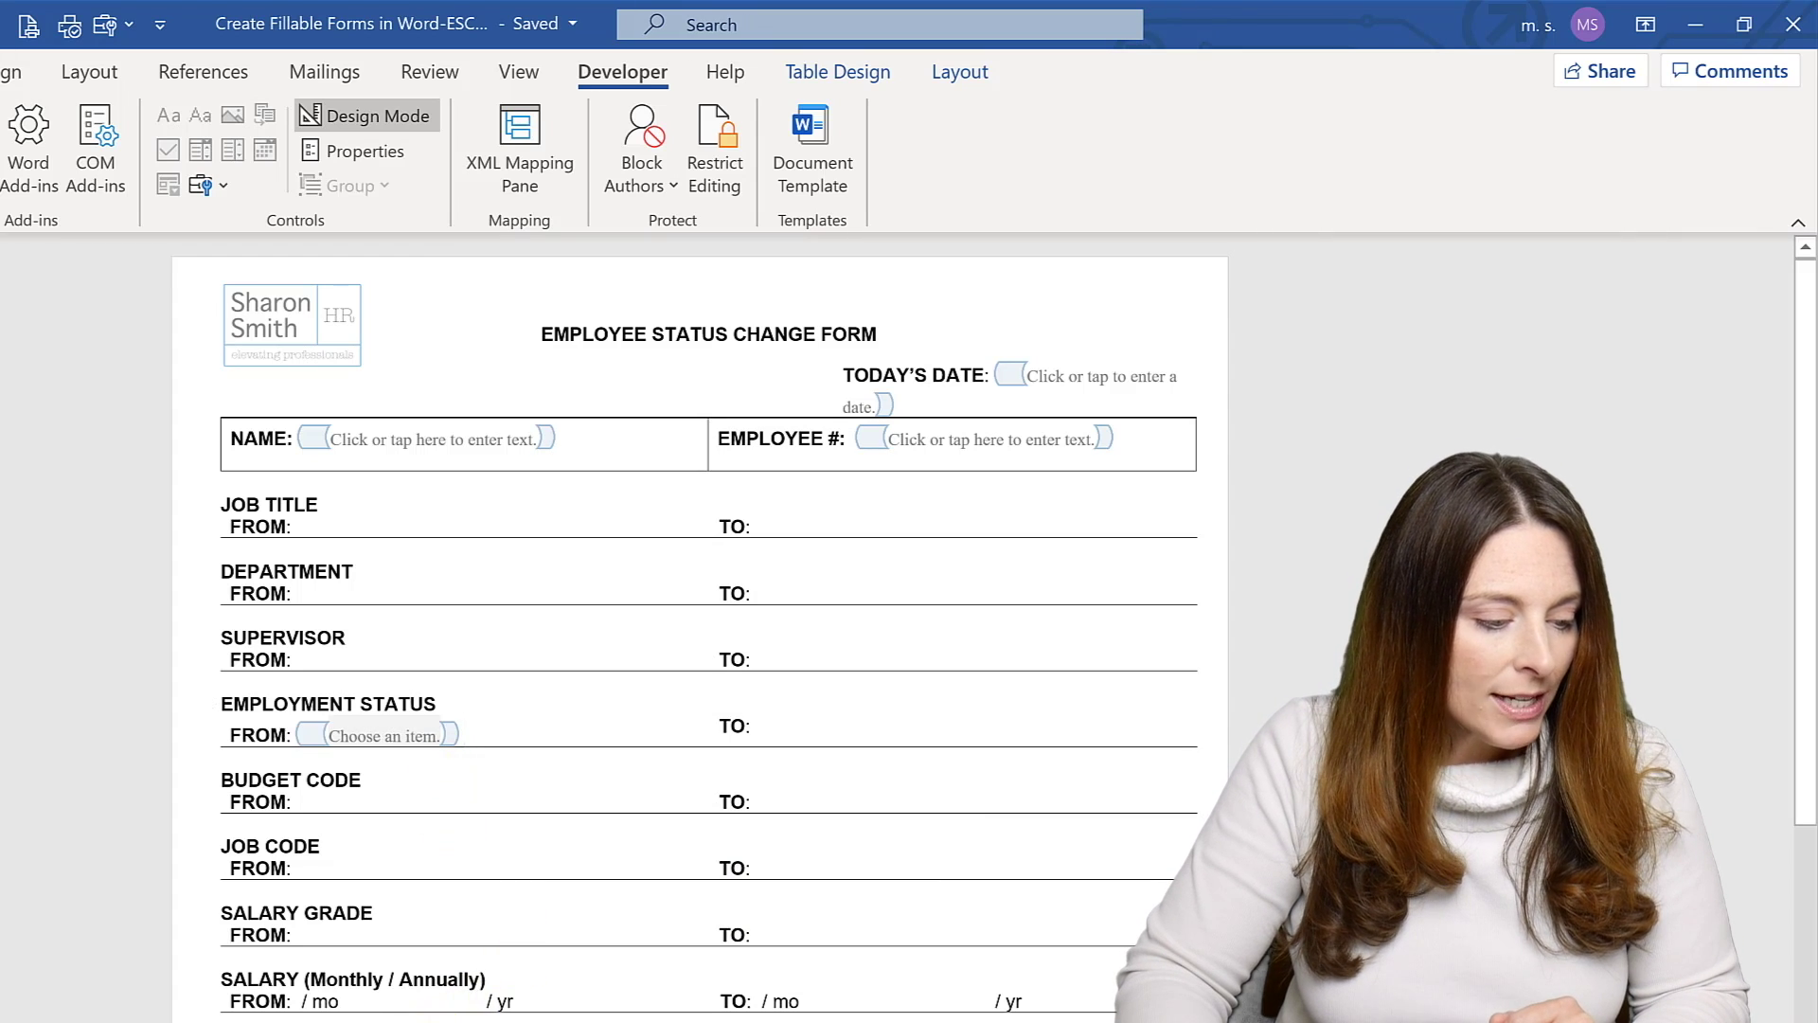
scroll(459, 918, down, 3)
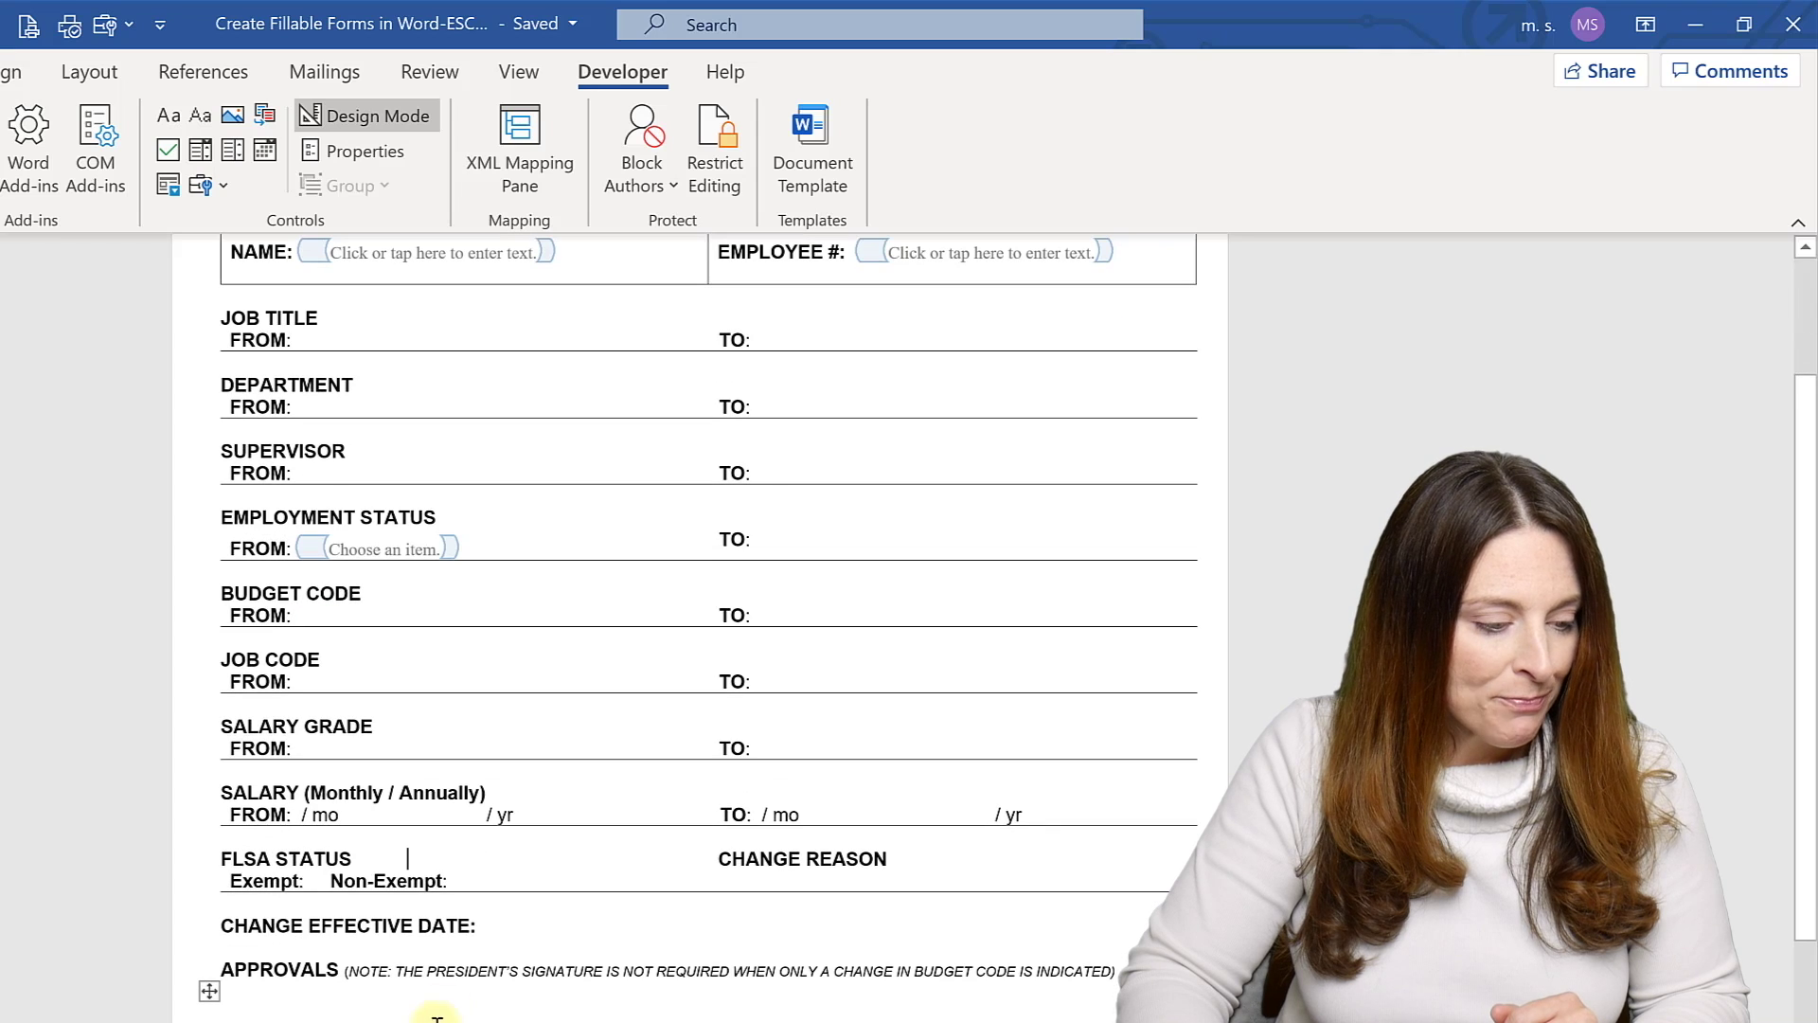
click(313, 881)
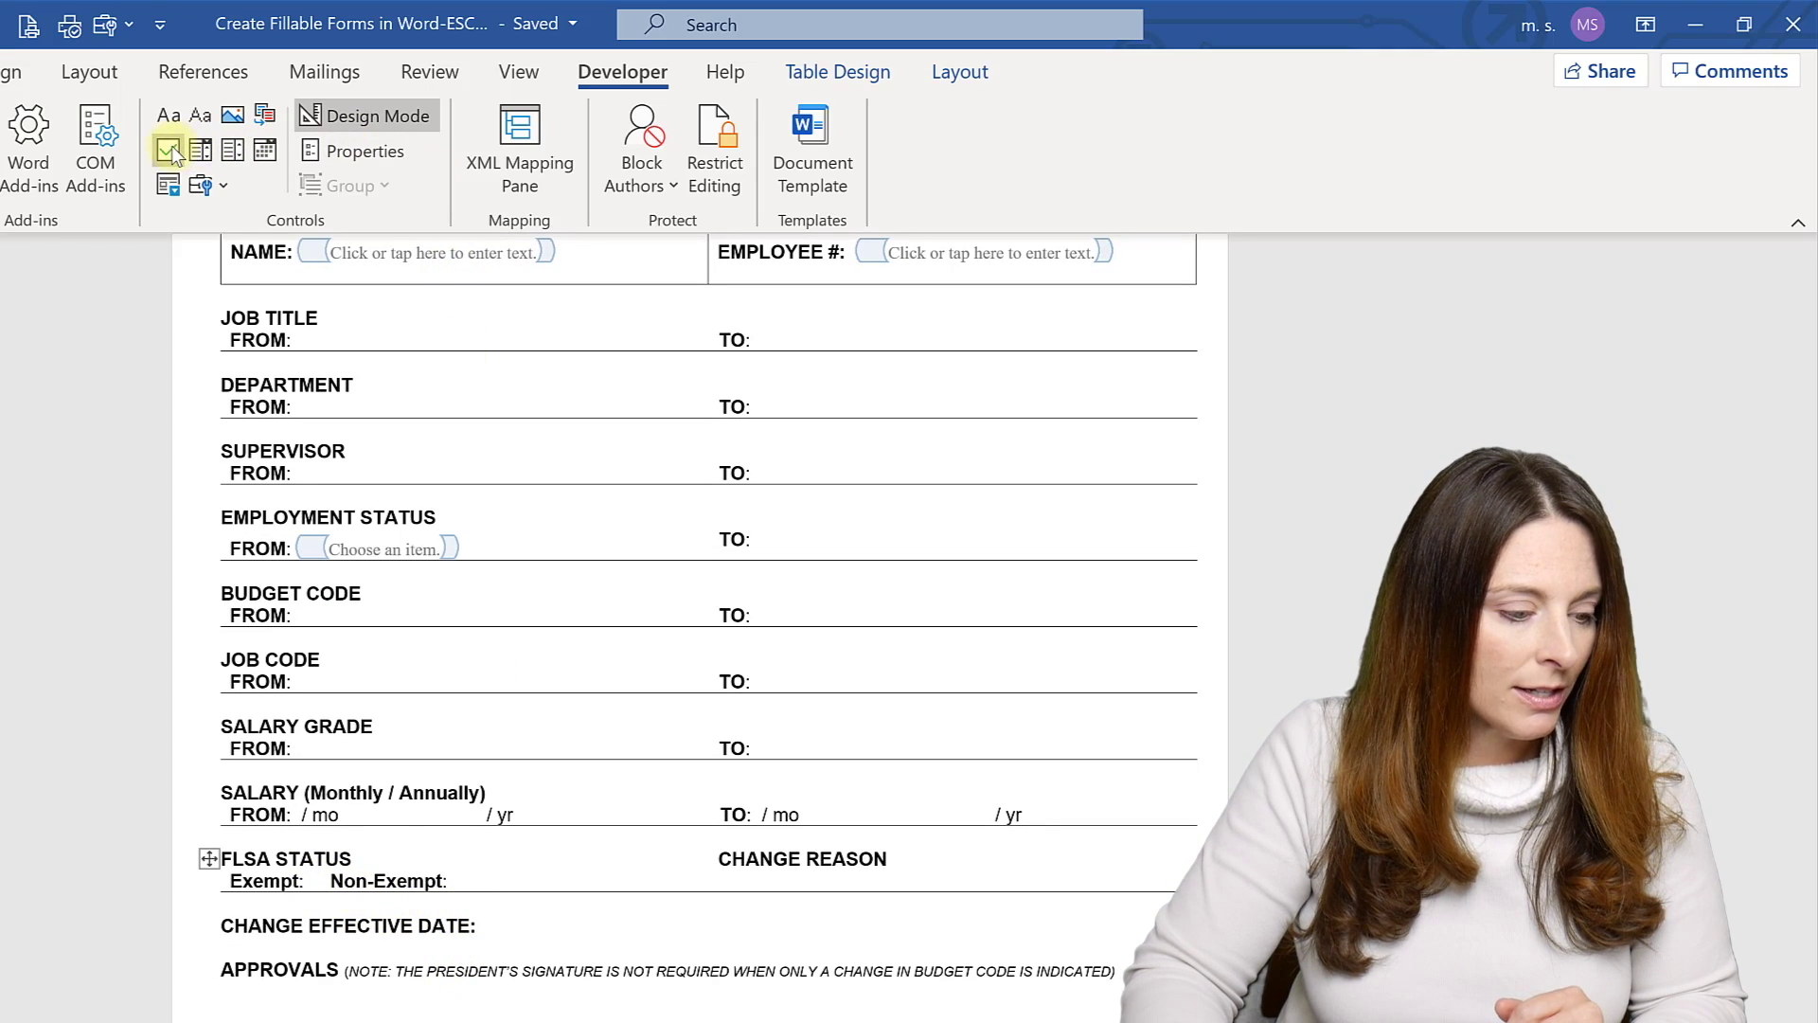
click(637, 897)
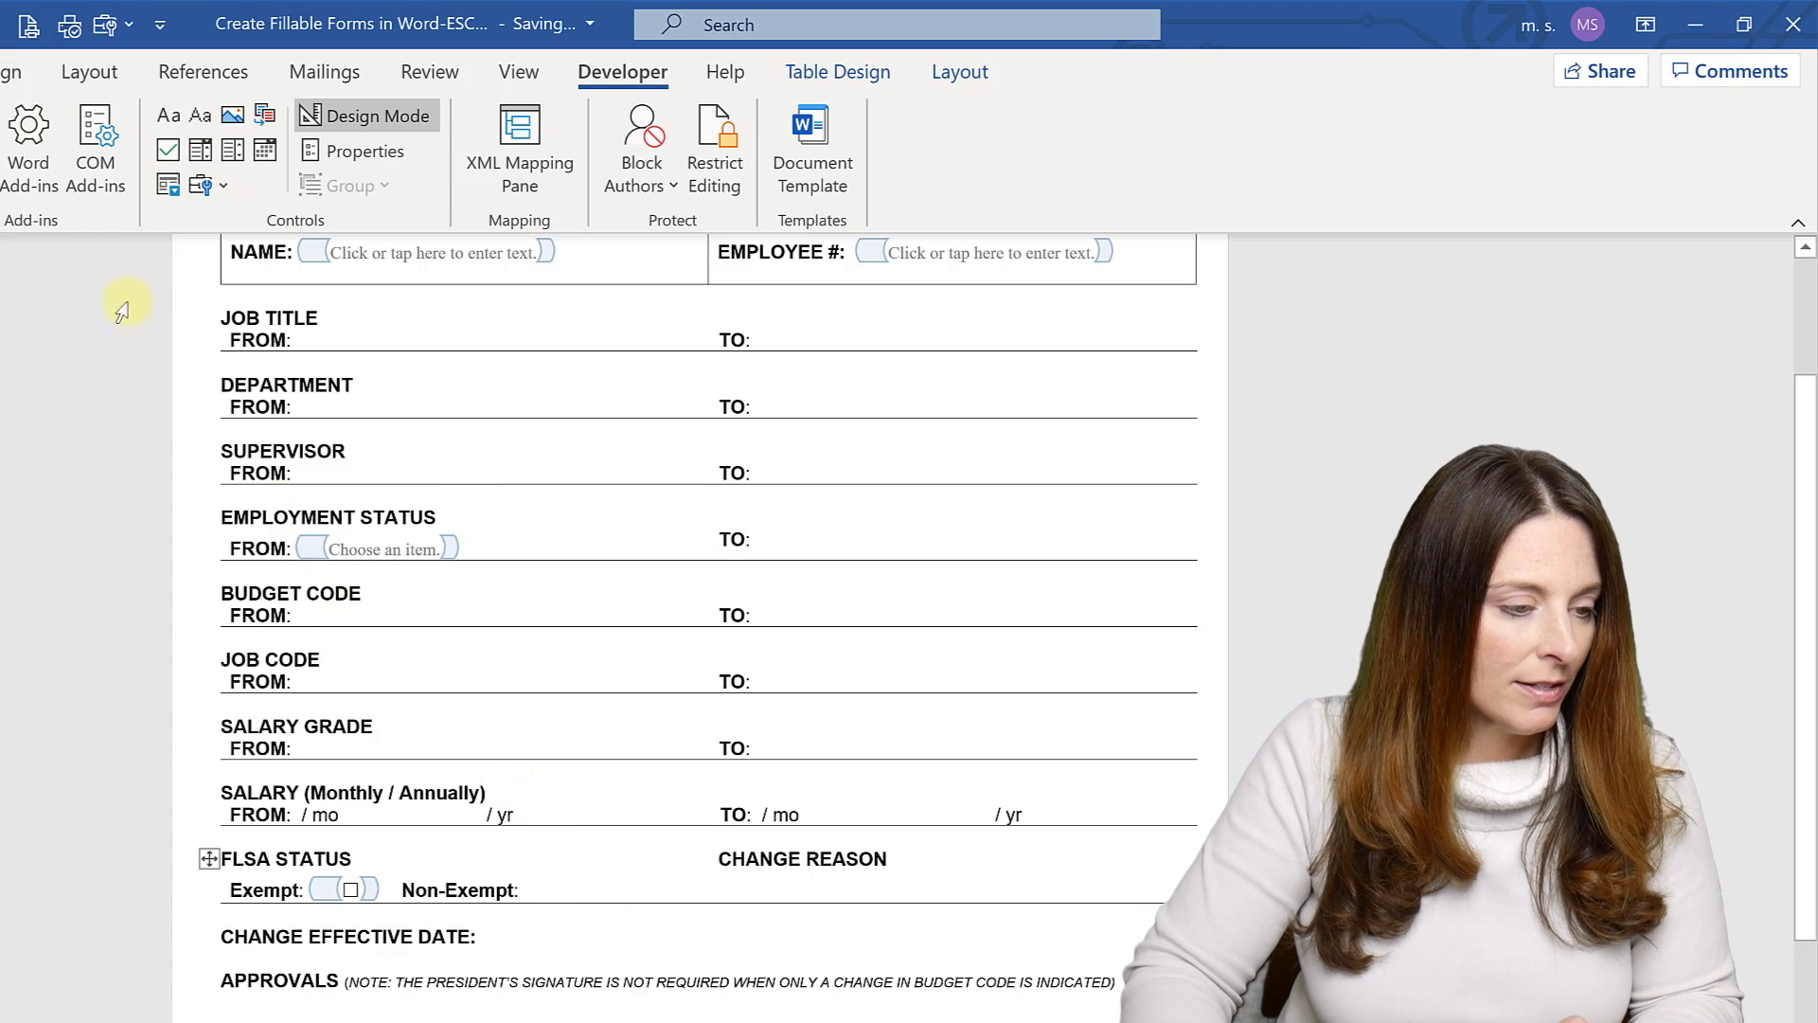
click(165, 152)
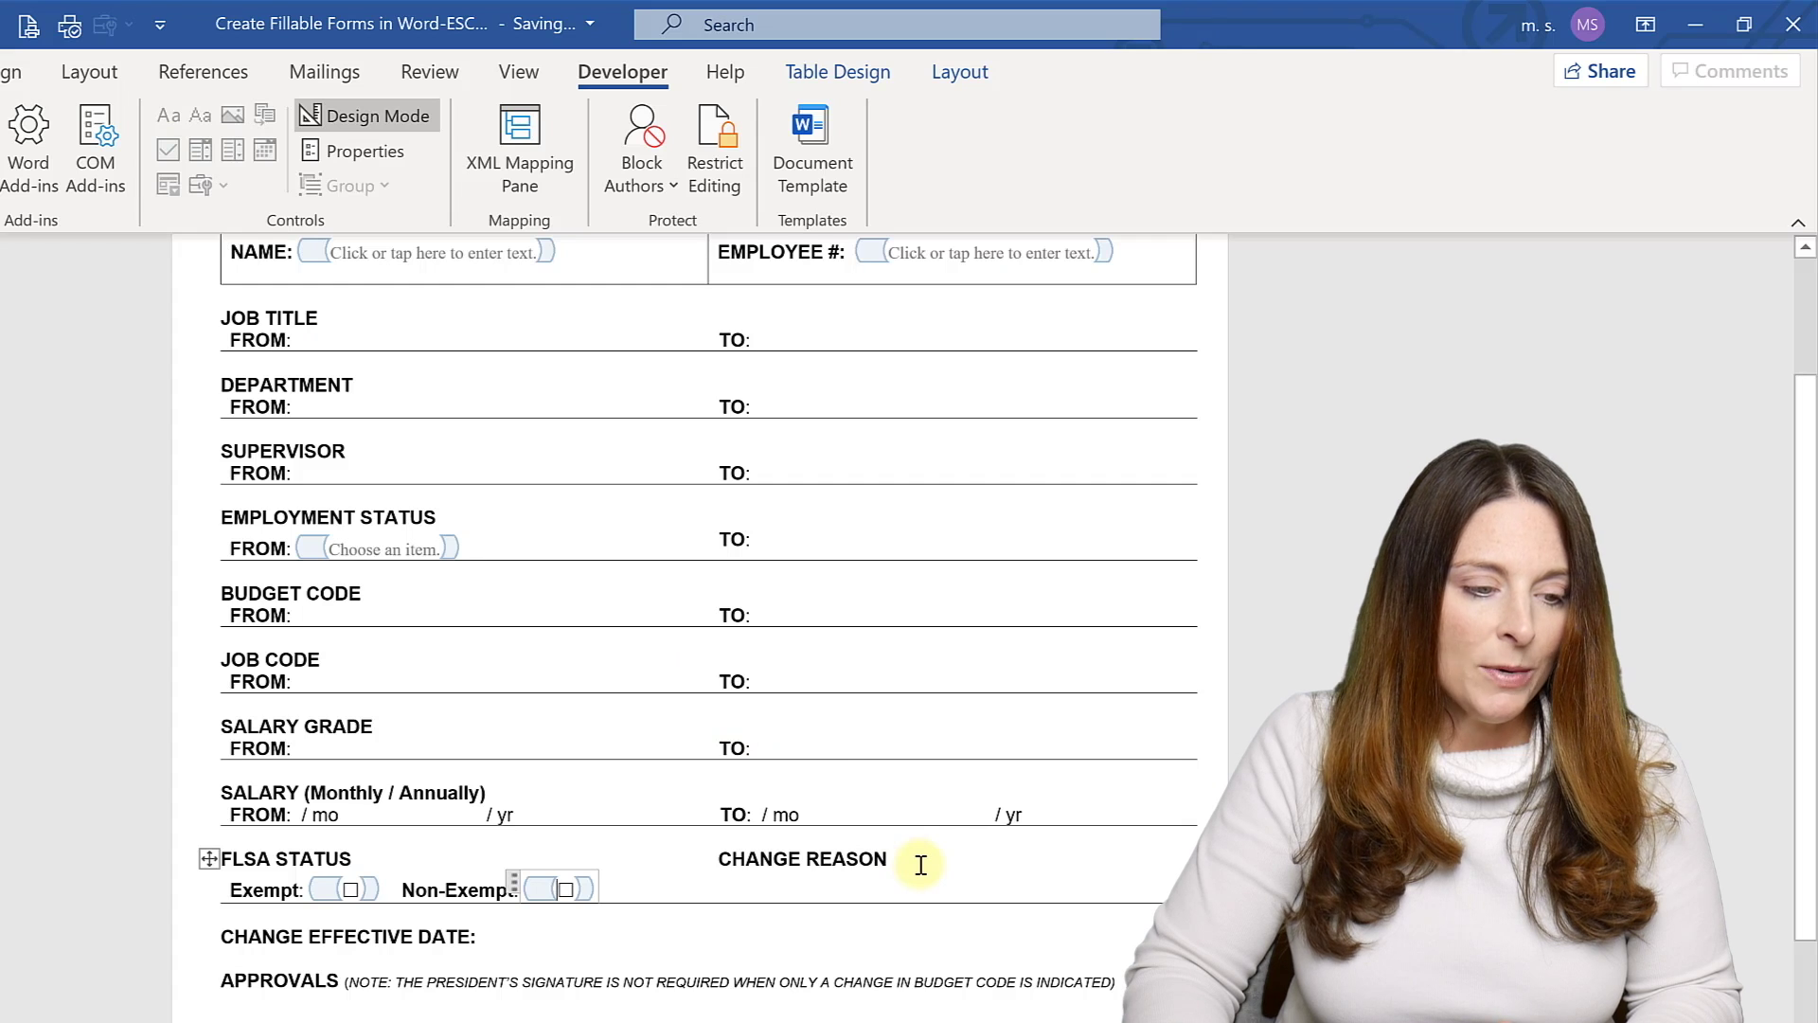
scroll(921, 861, up, 3)
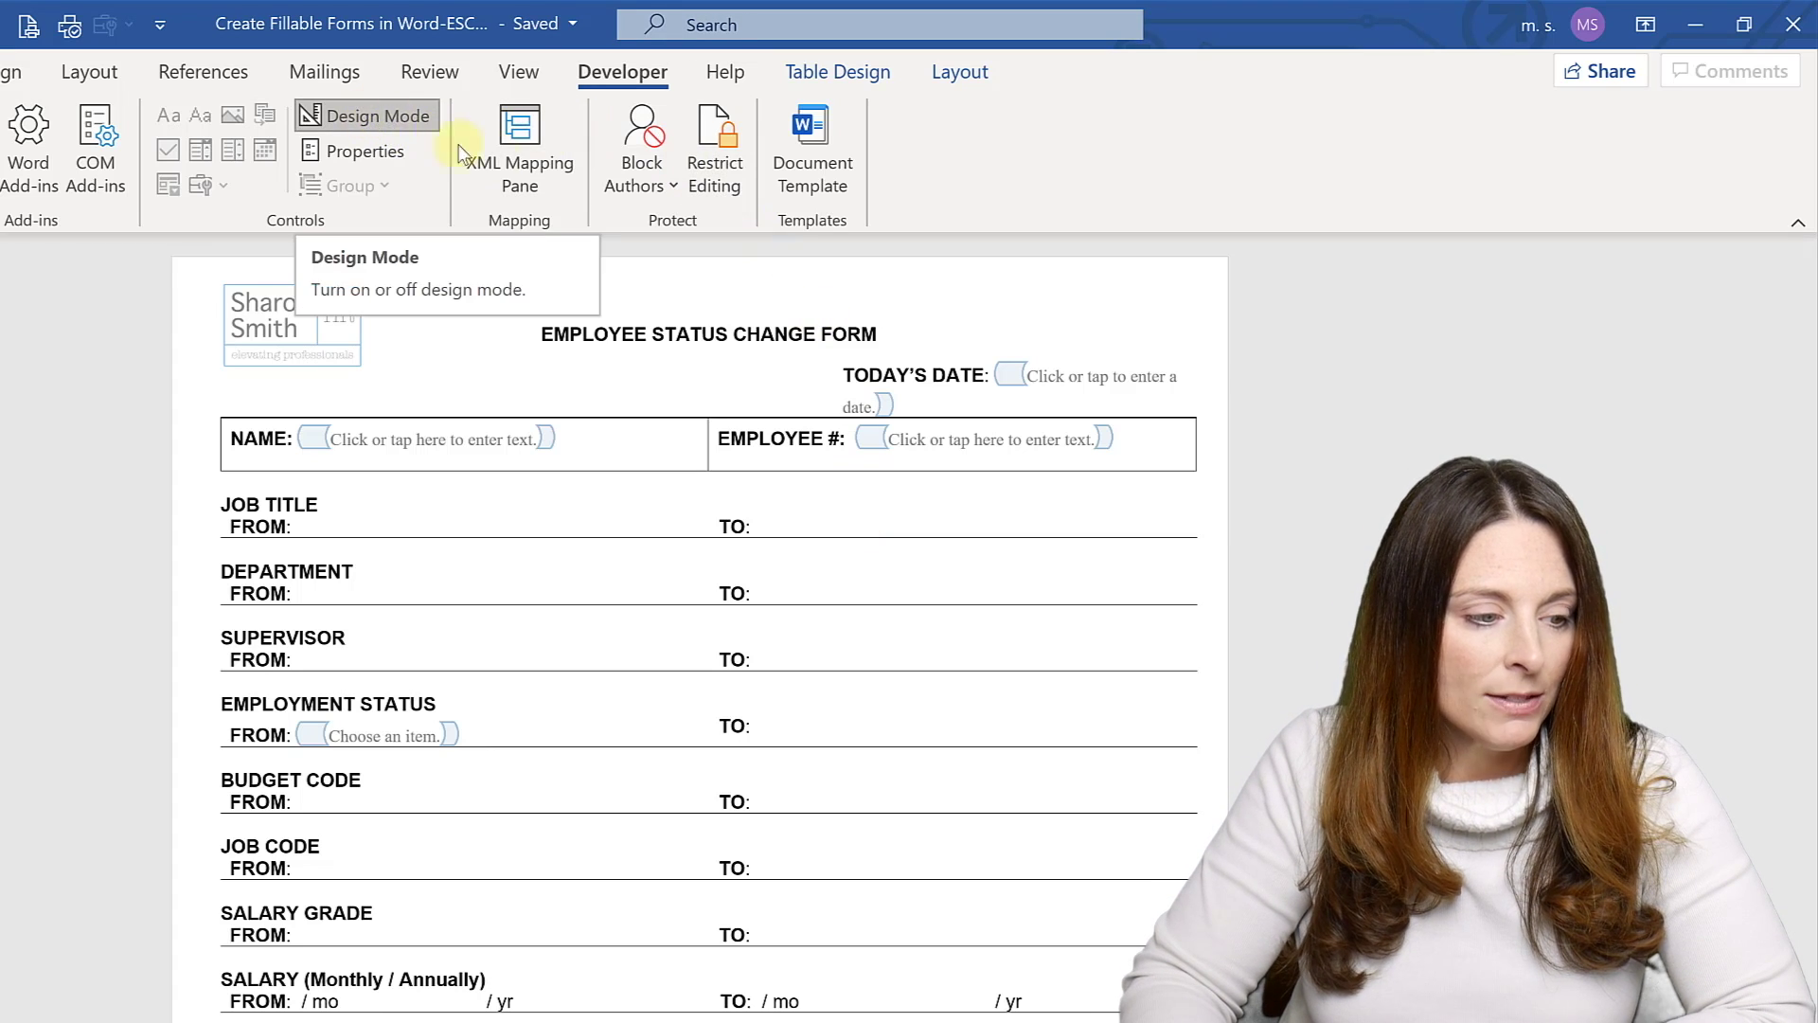
Step: Turn off Design Mode and enforce 'Filling in forms' only protection without a password
click(365, 115)
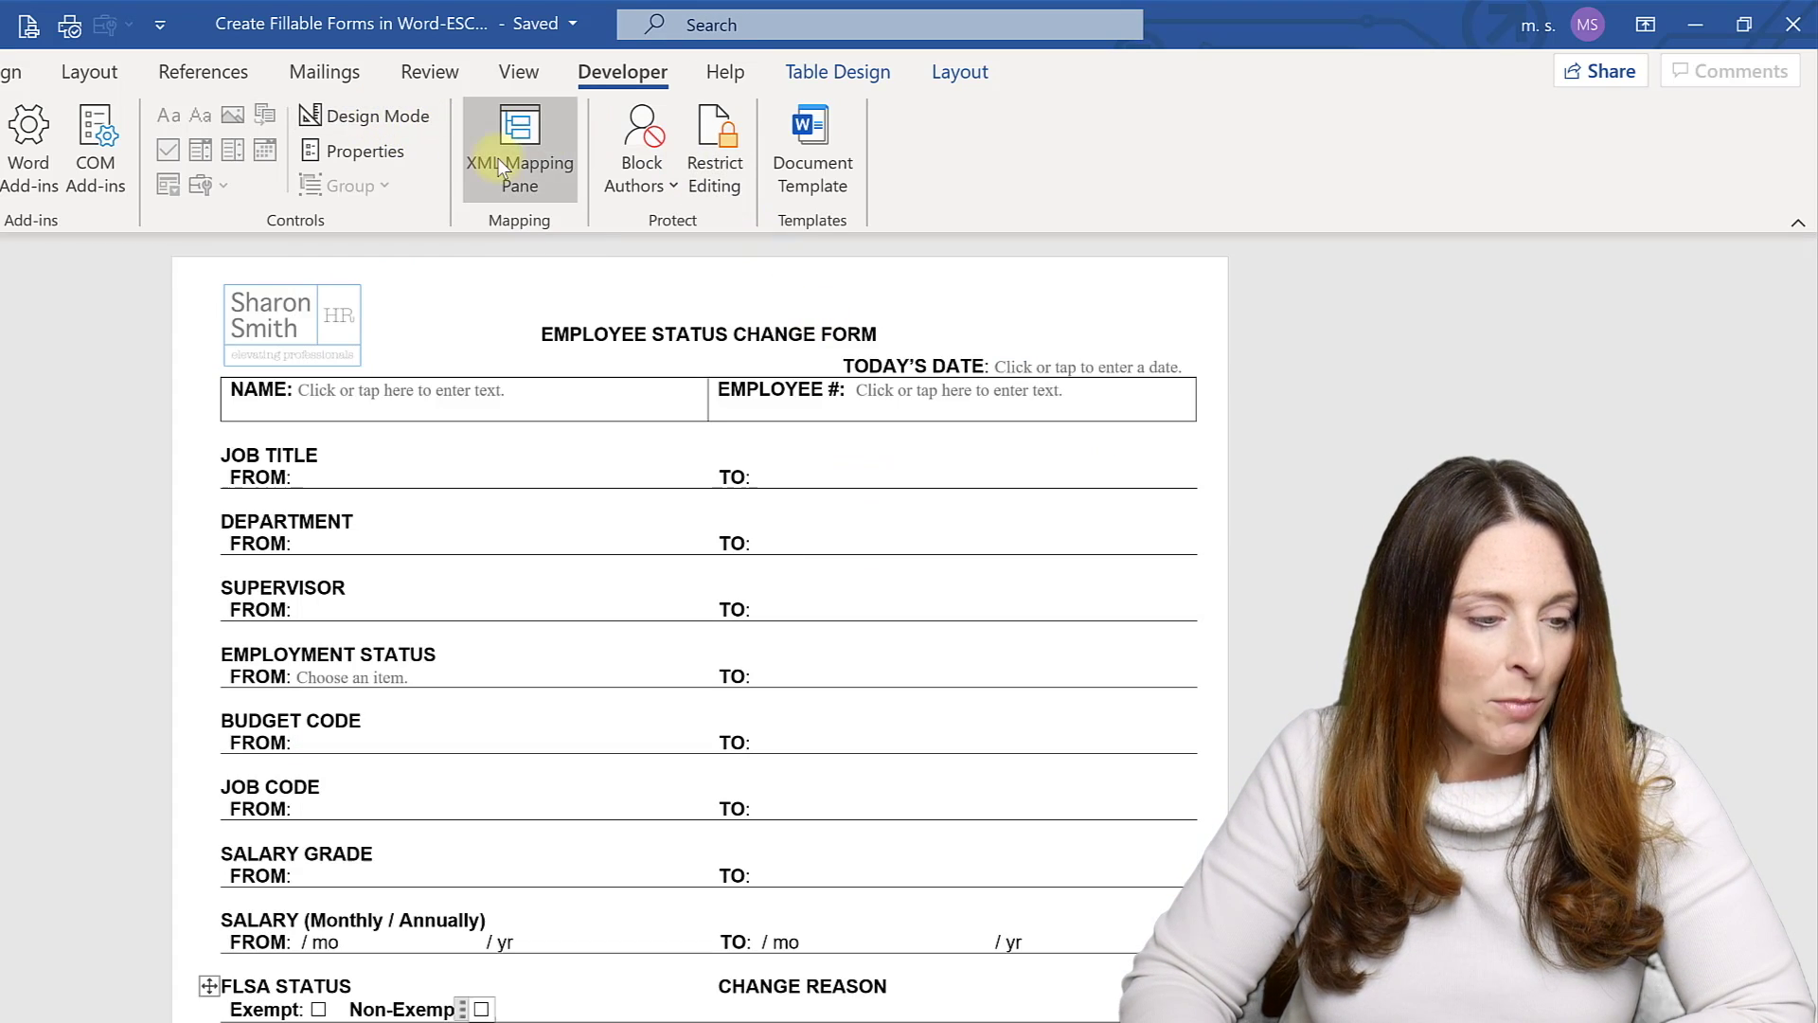
click(729, 167)
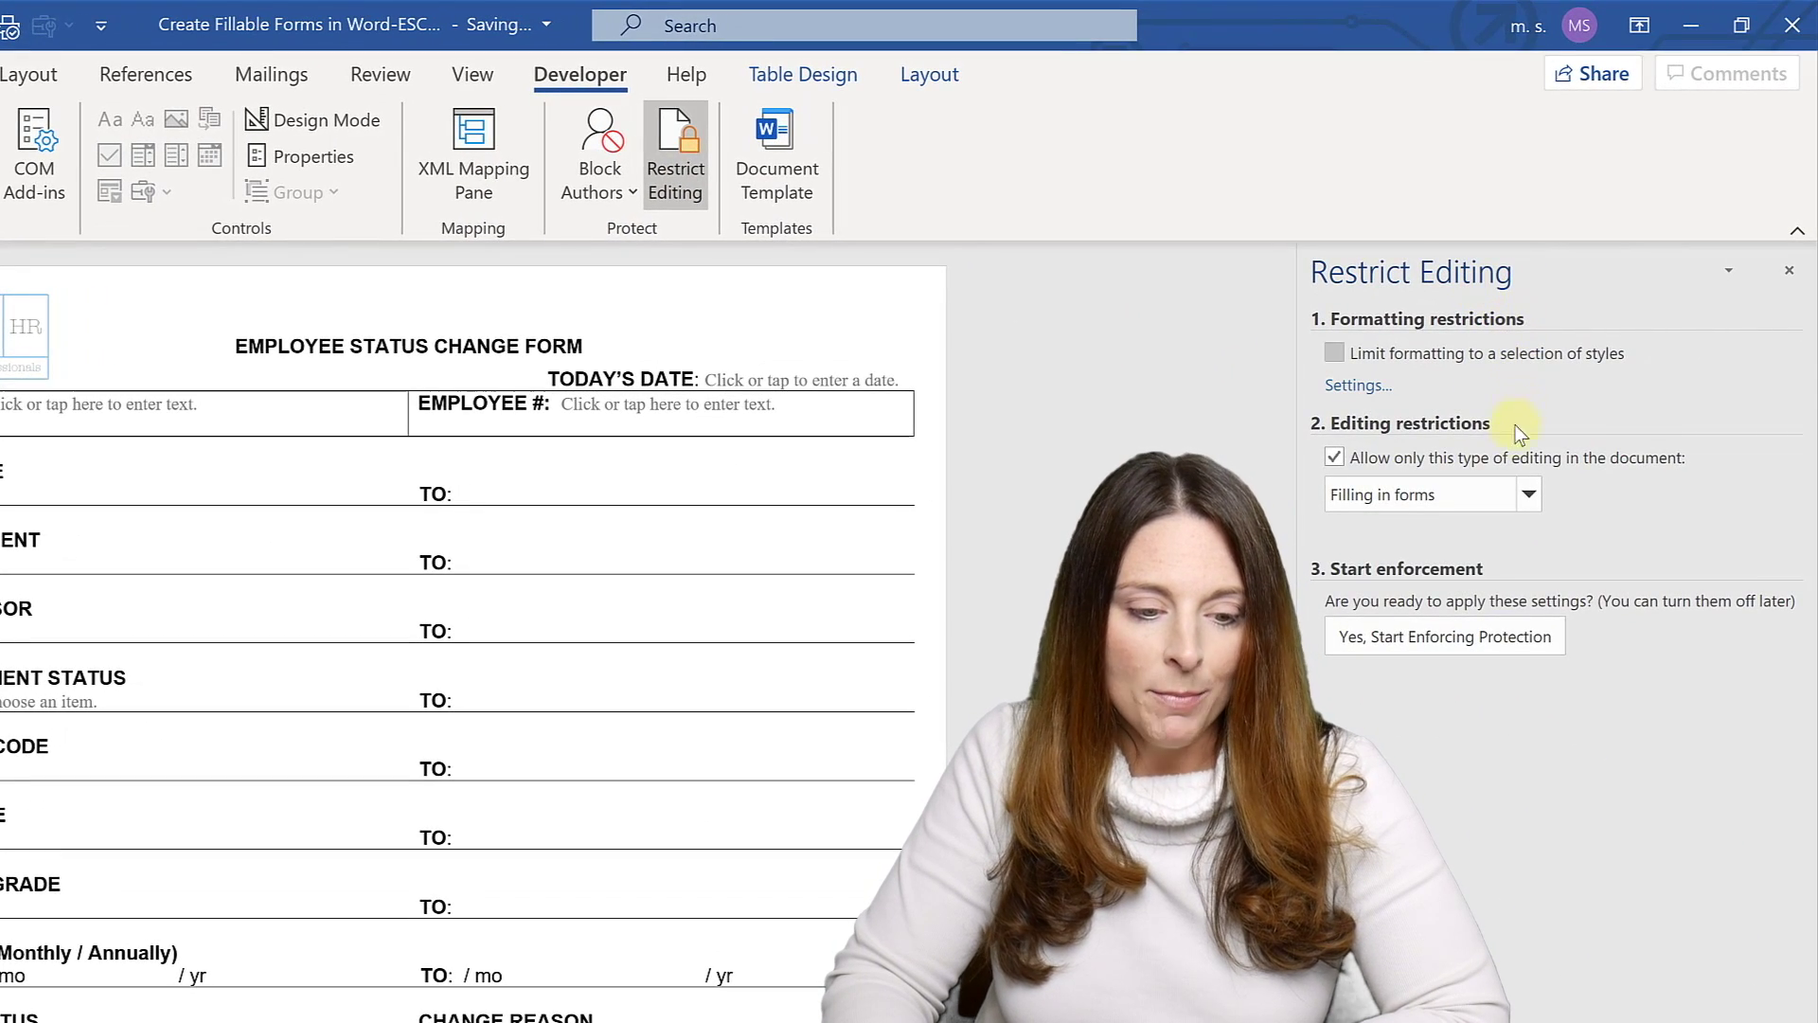
click(1333, 459)
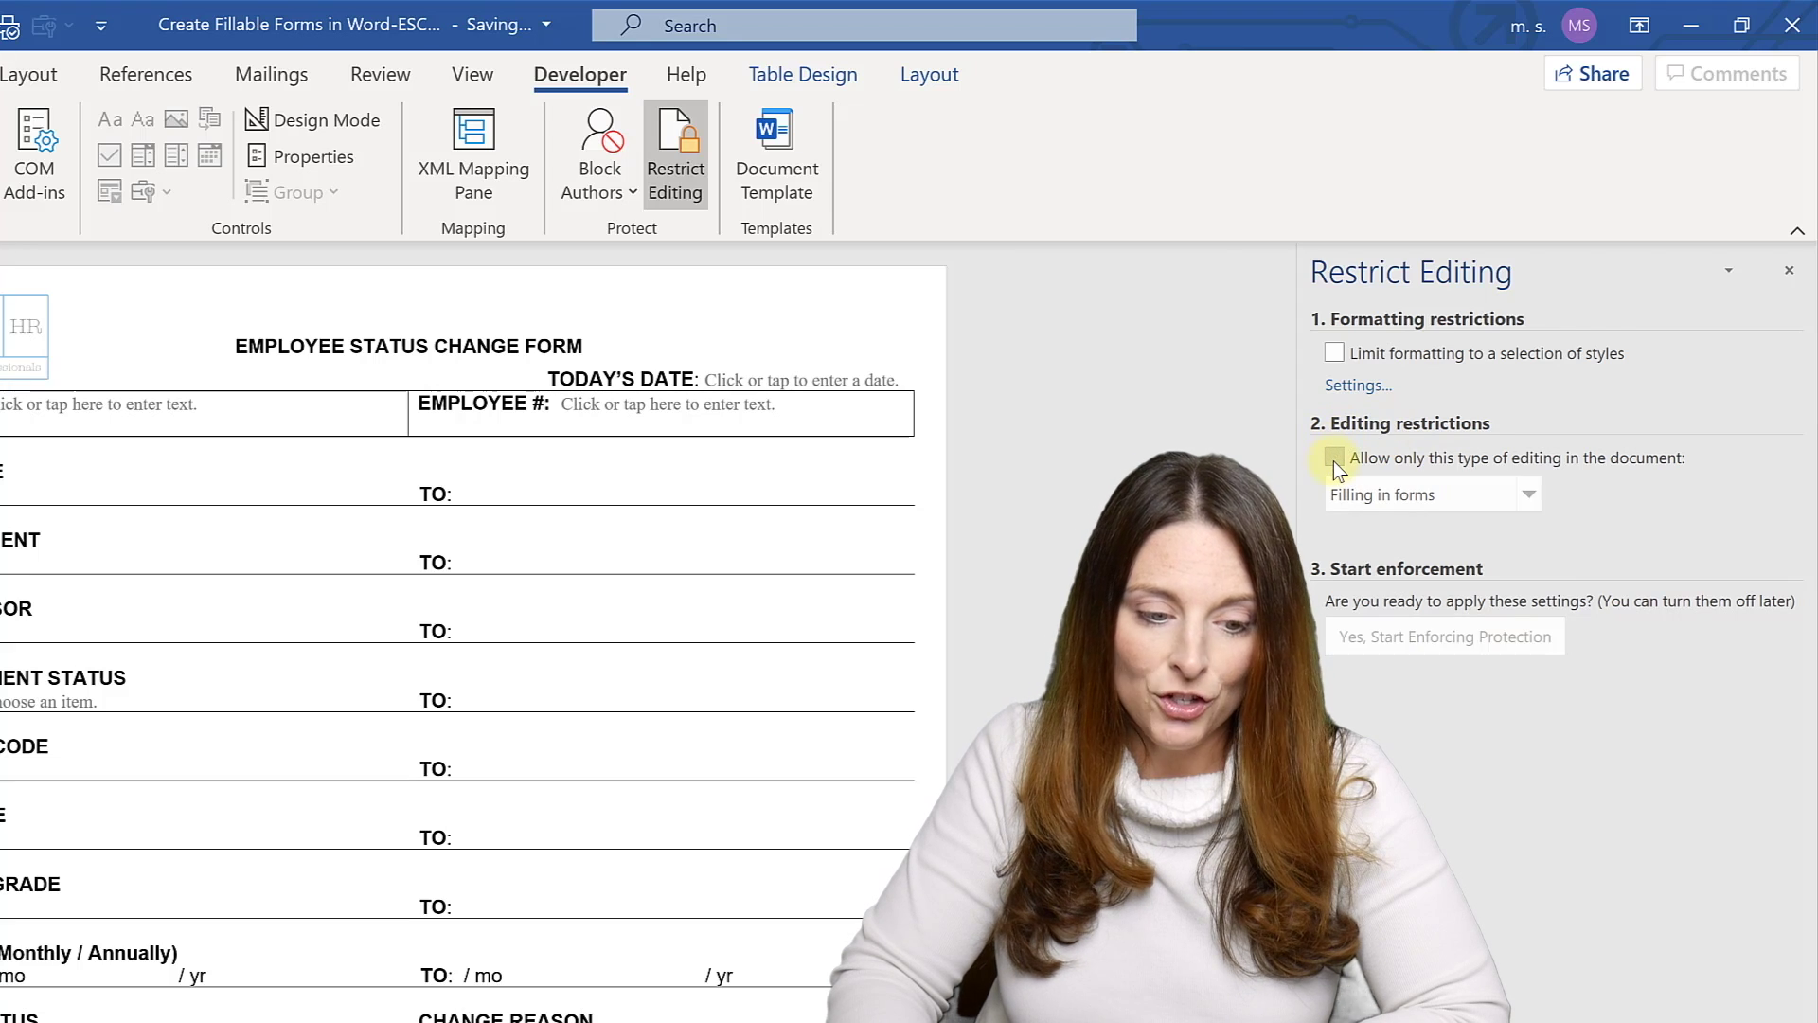
click(1333, 458)
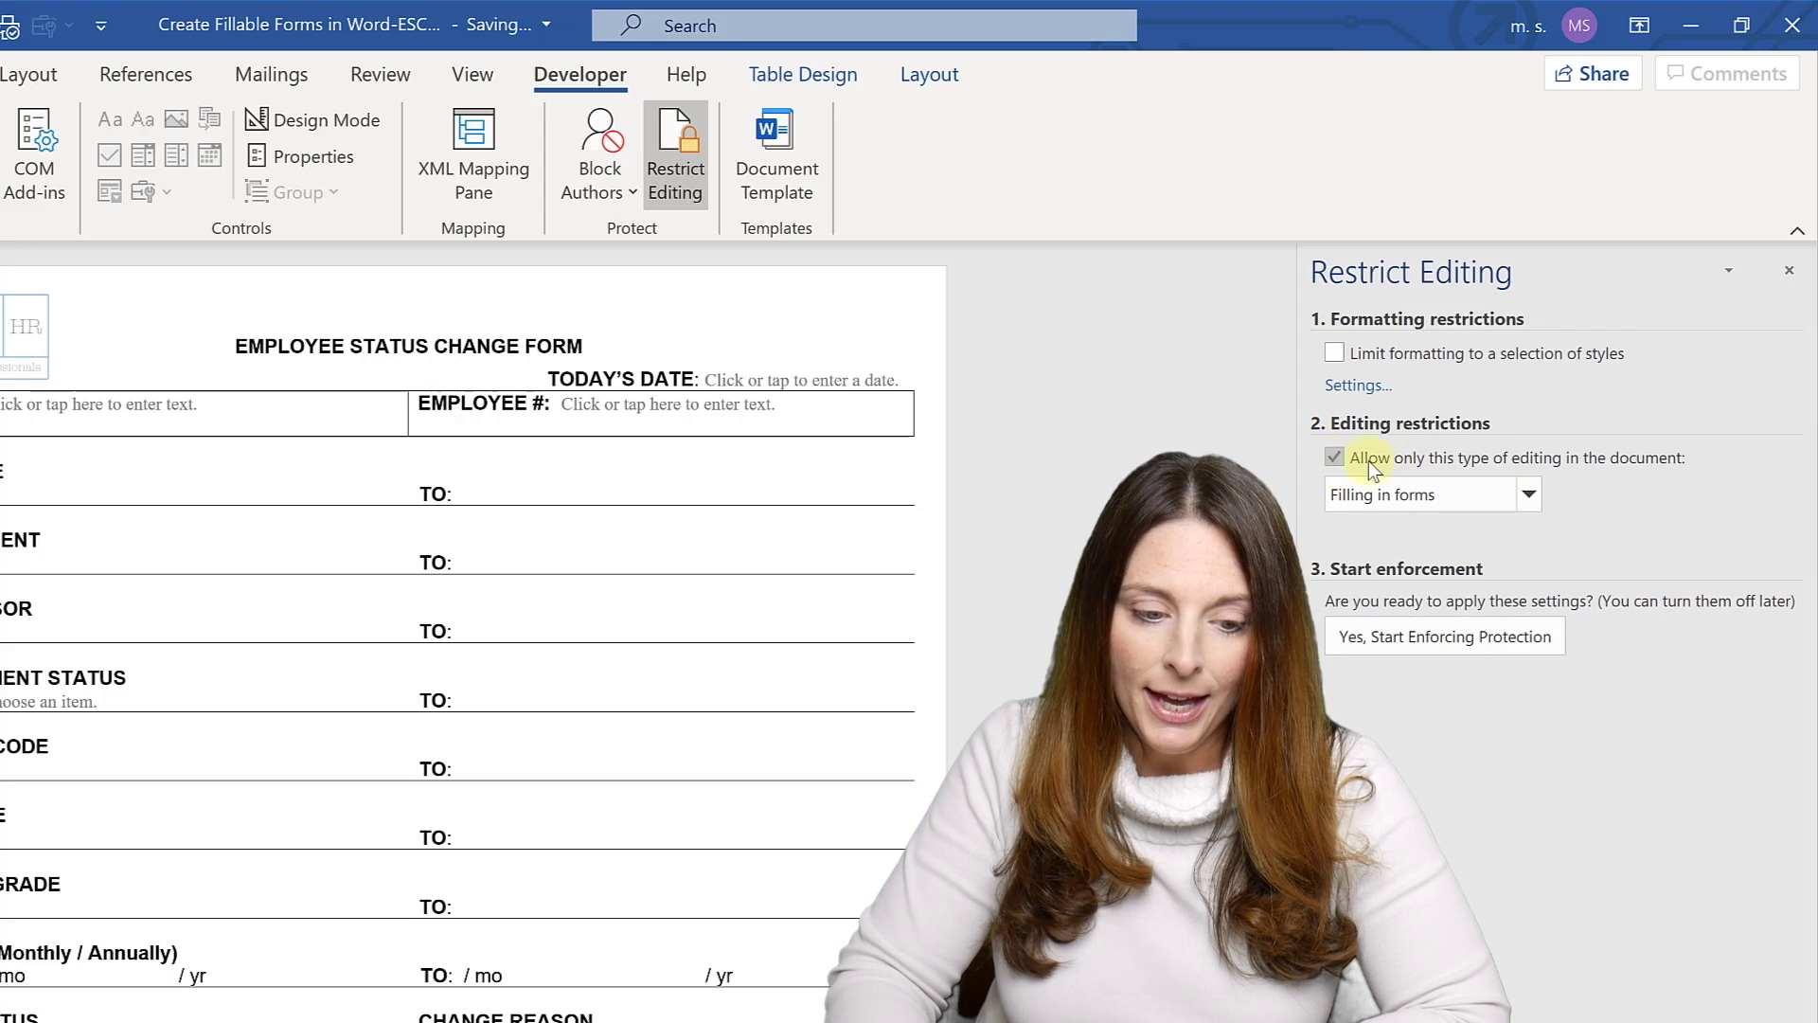
click(1532, 496)
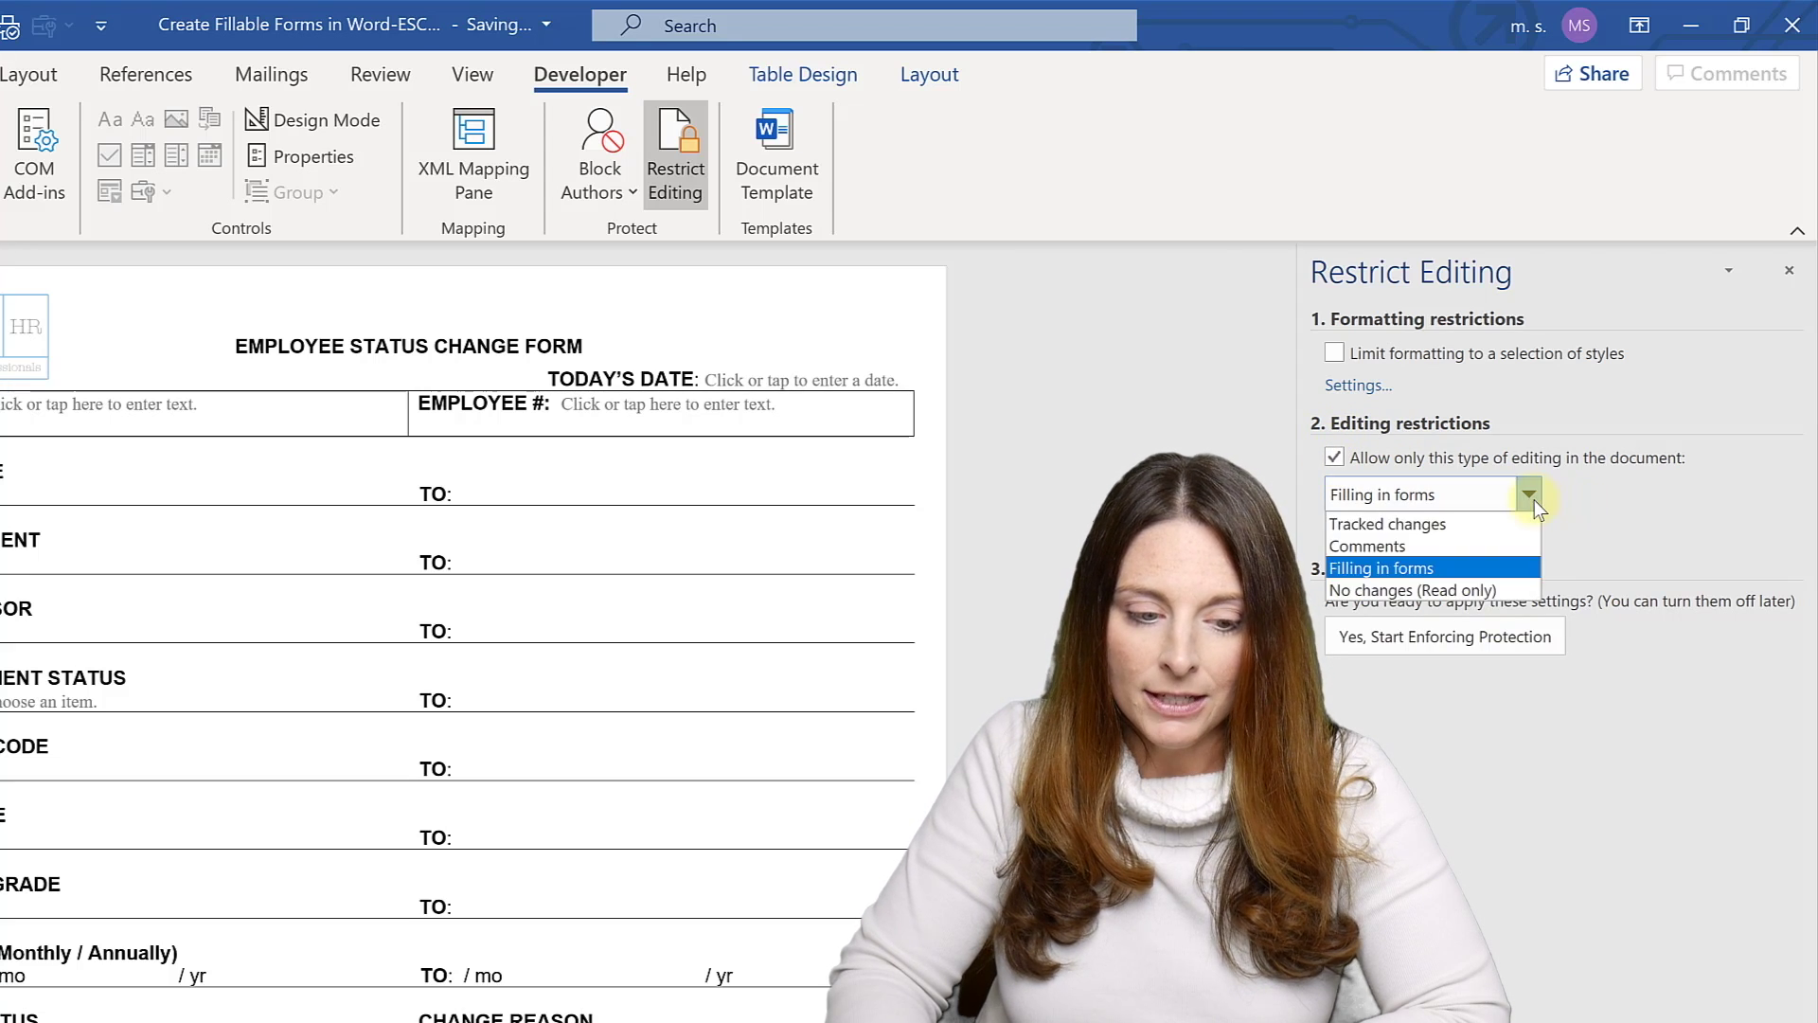
click(1383, 569)
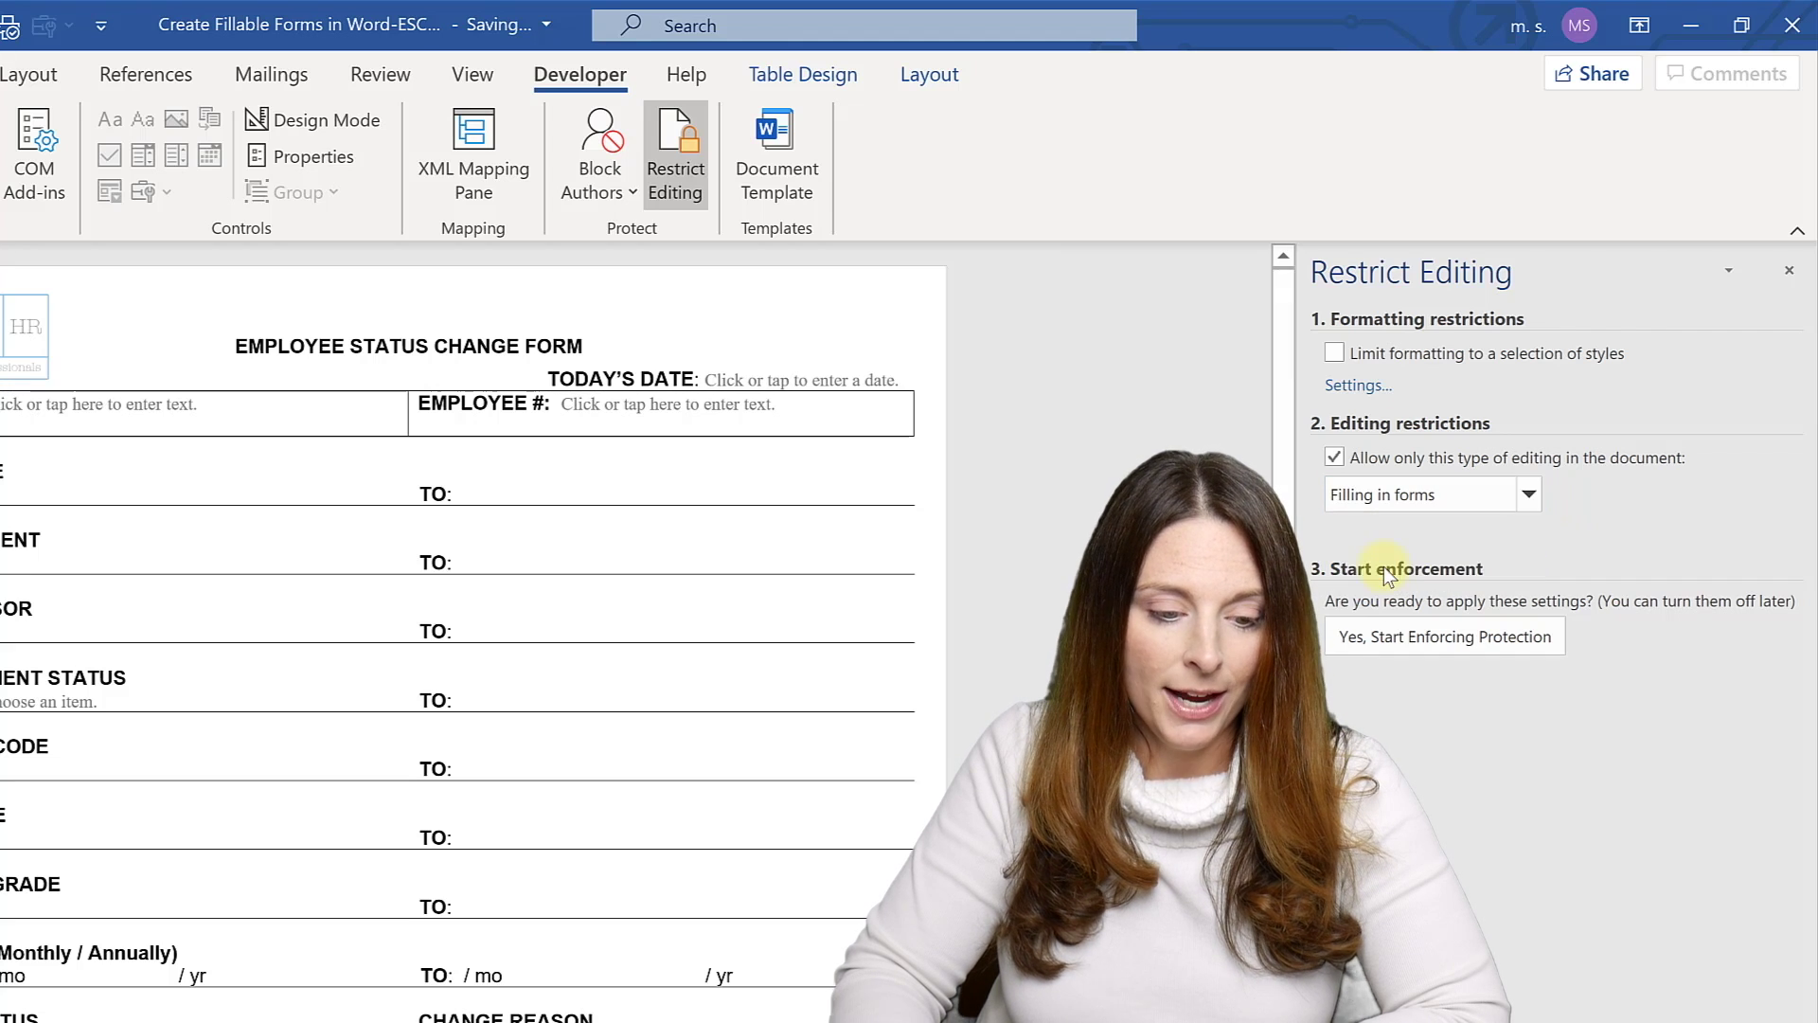
click(1414, 640)
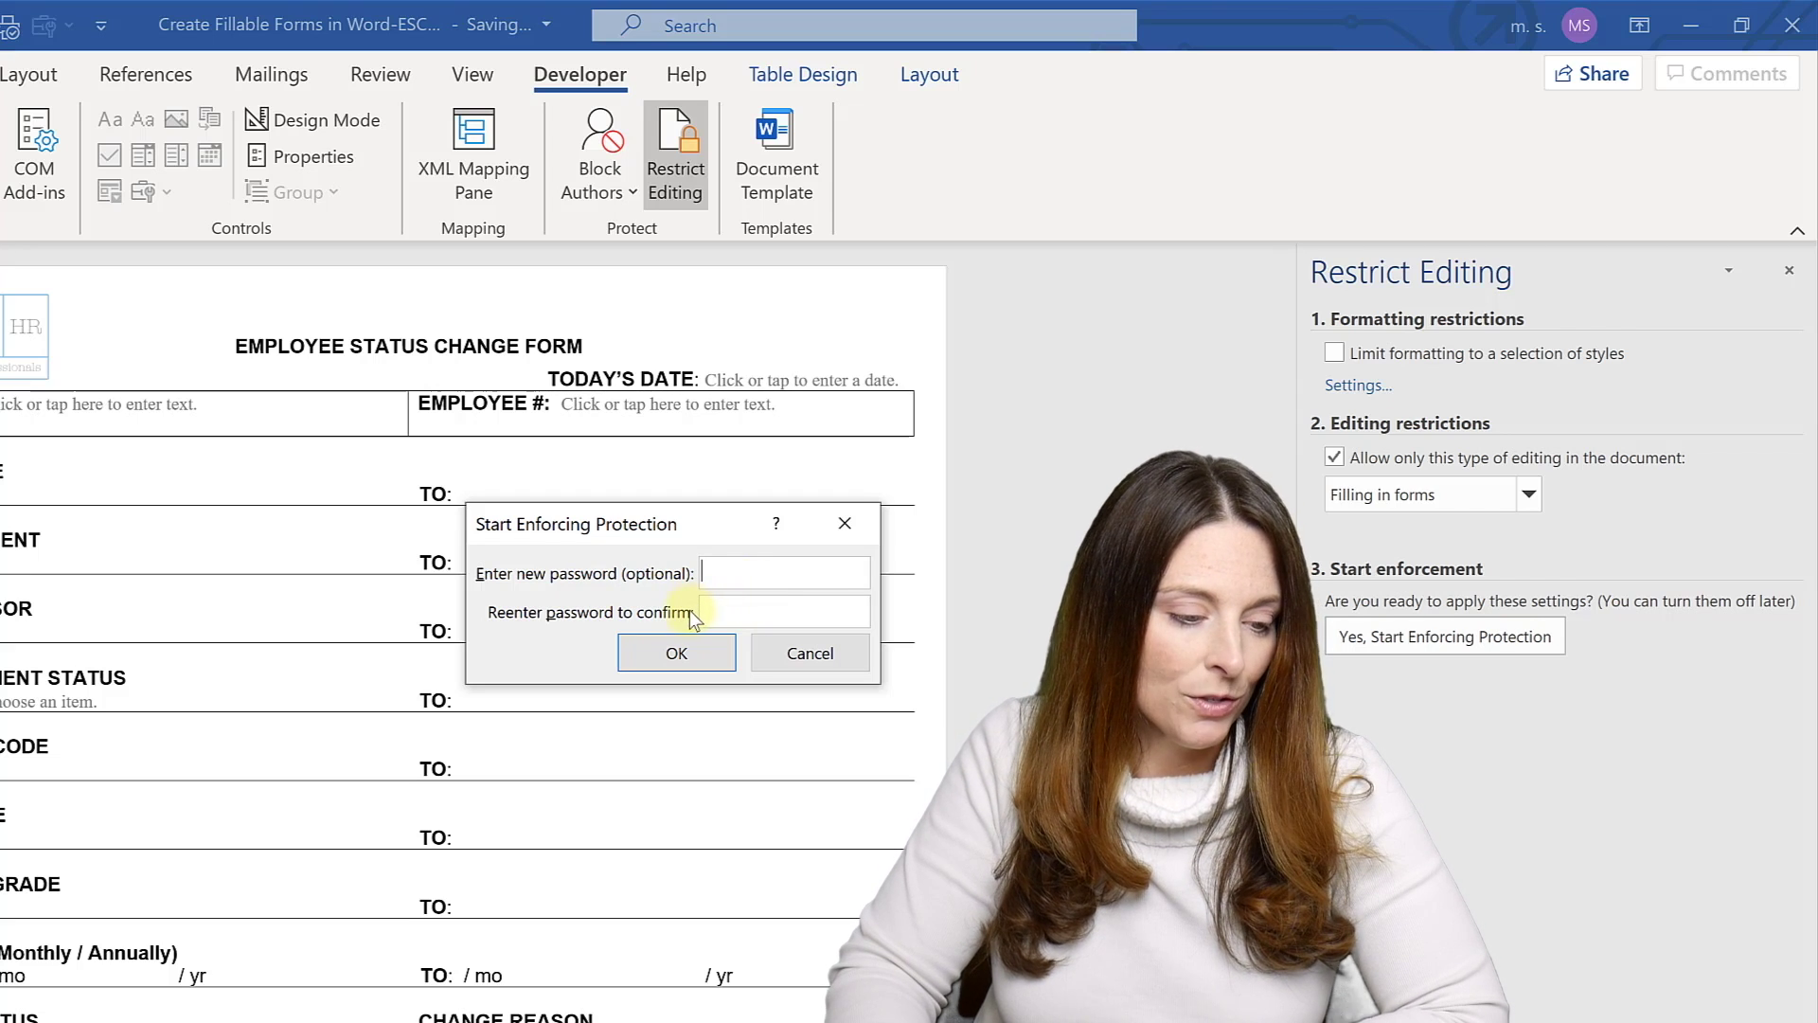
click(682, 644)
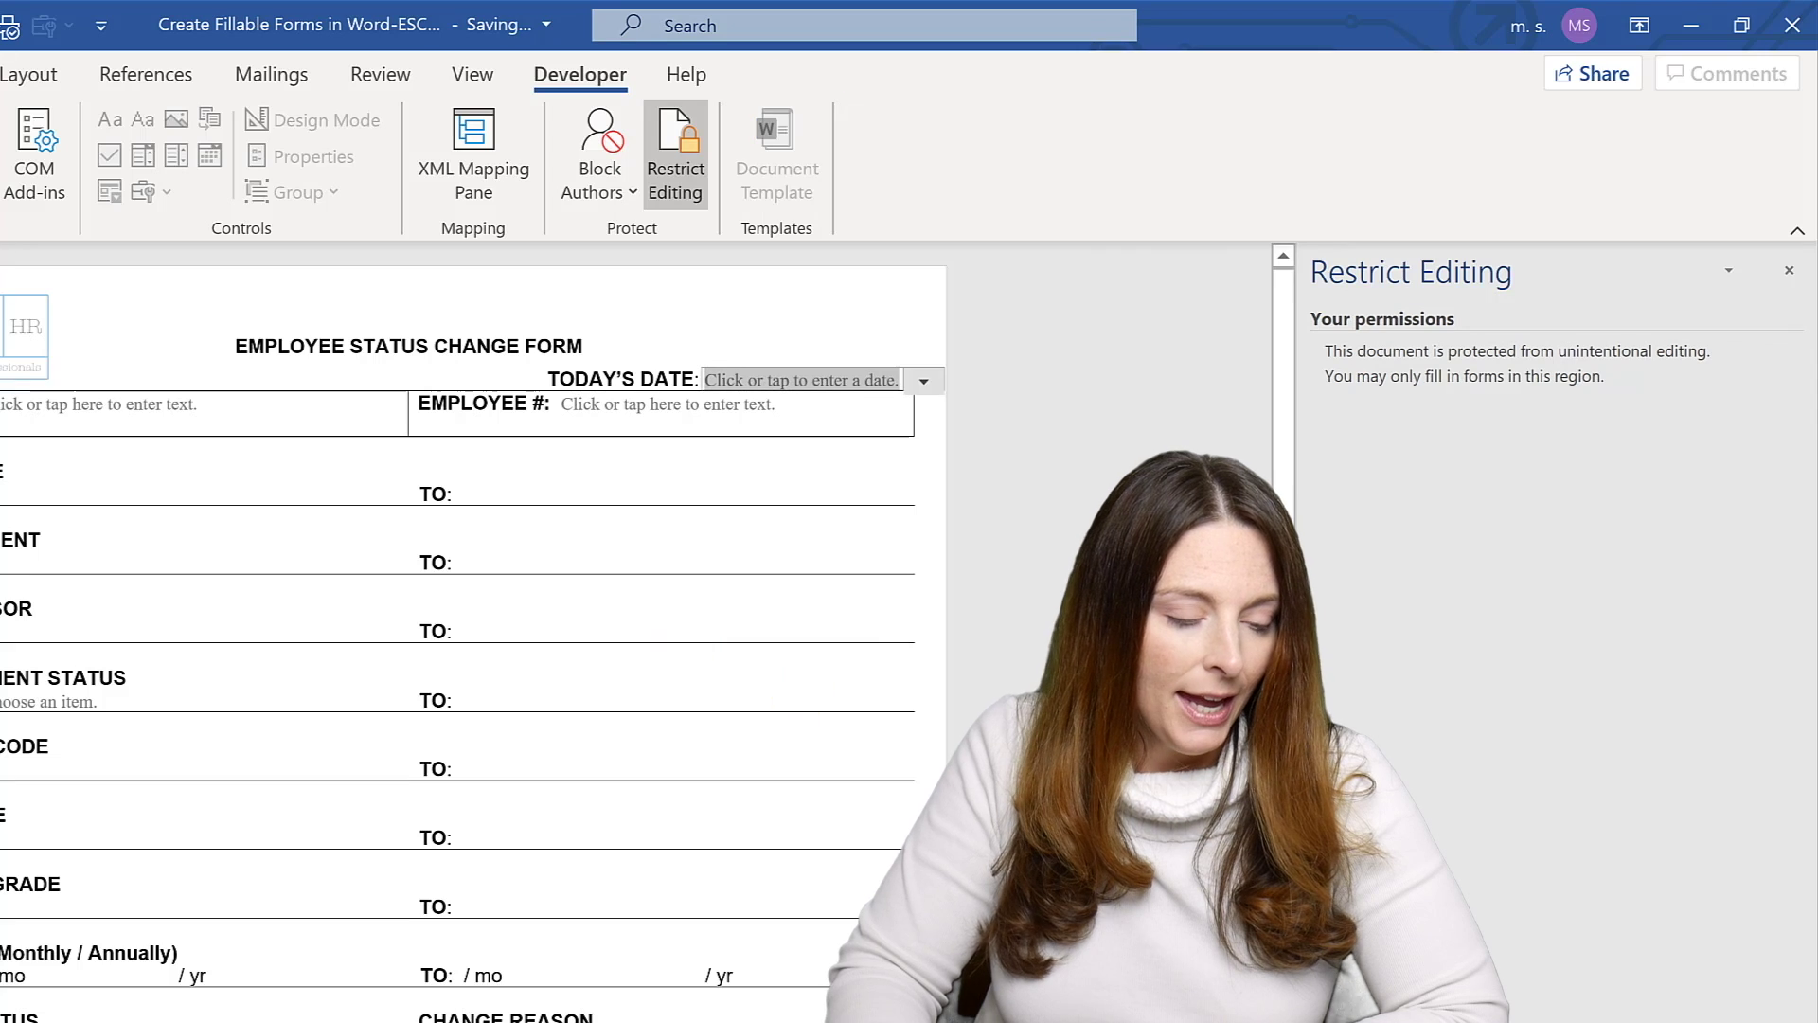
click(1789, 270)
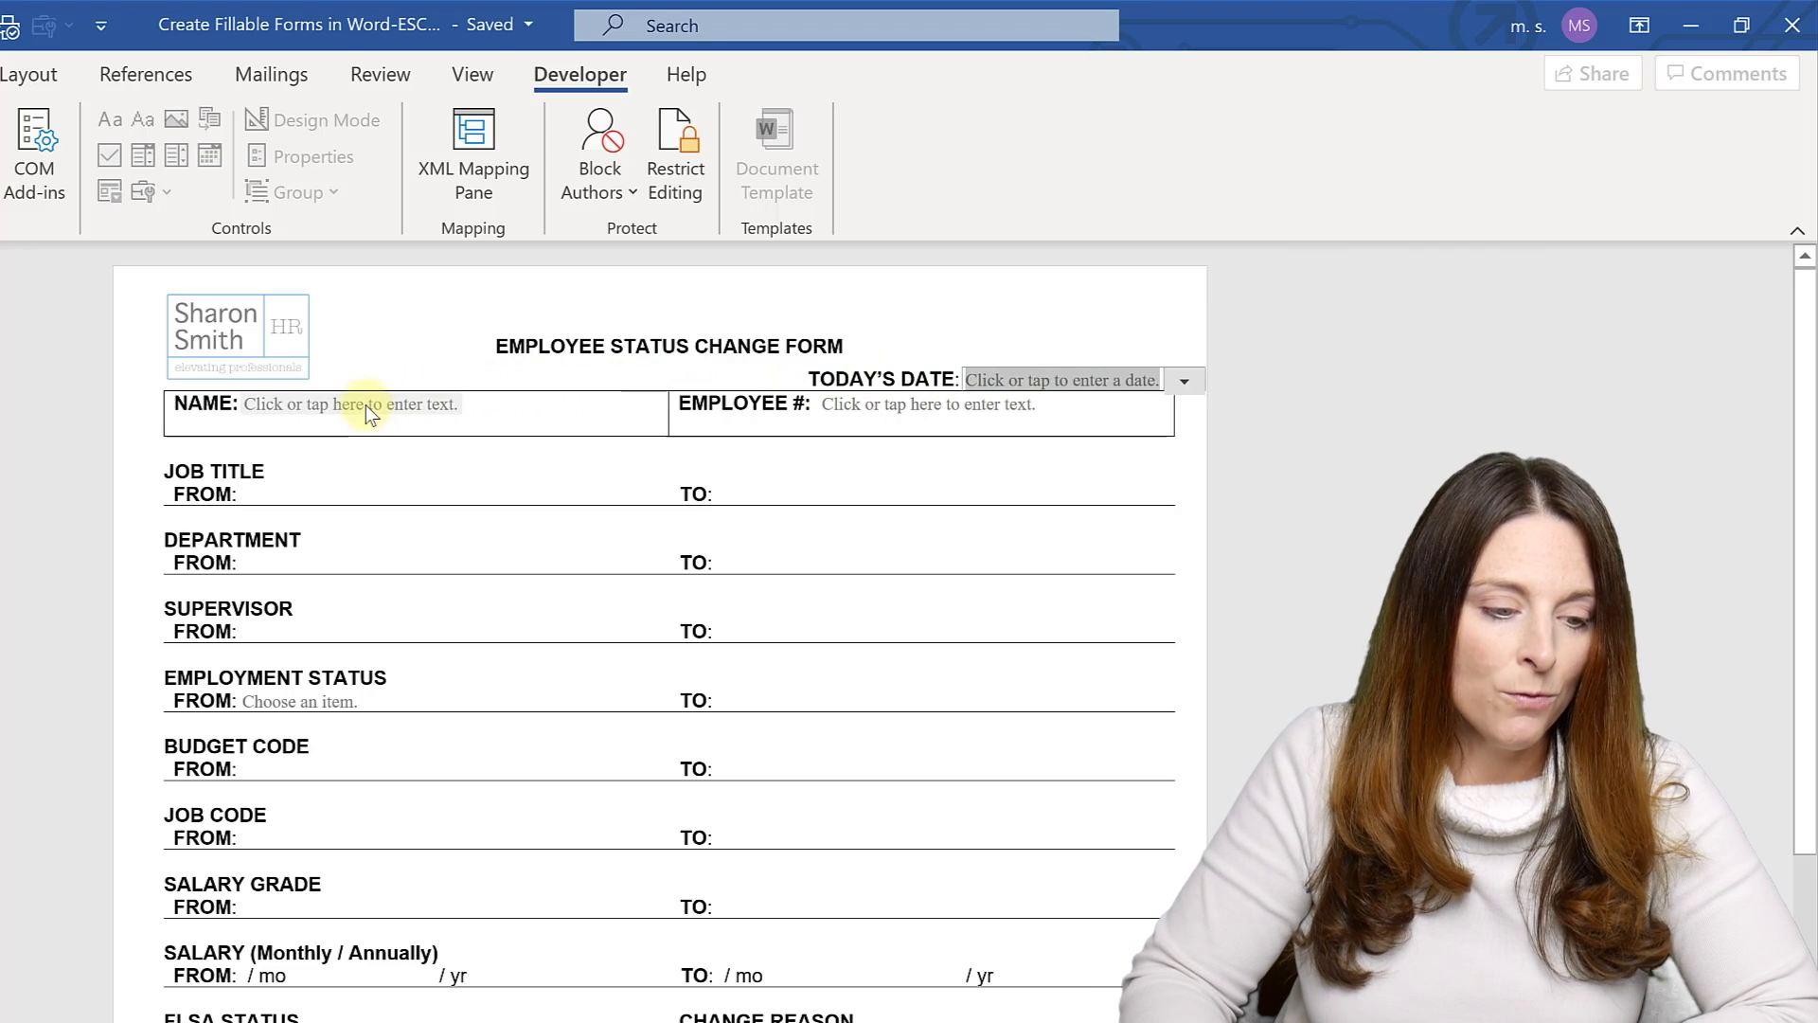
Step: Pick February 4, 2020 from the Today's Date calendar, then move to the NAME field
click(1185, 381)
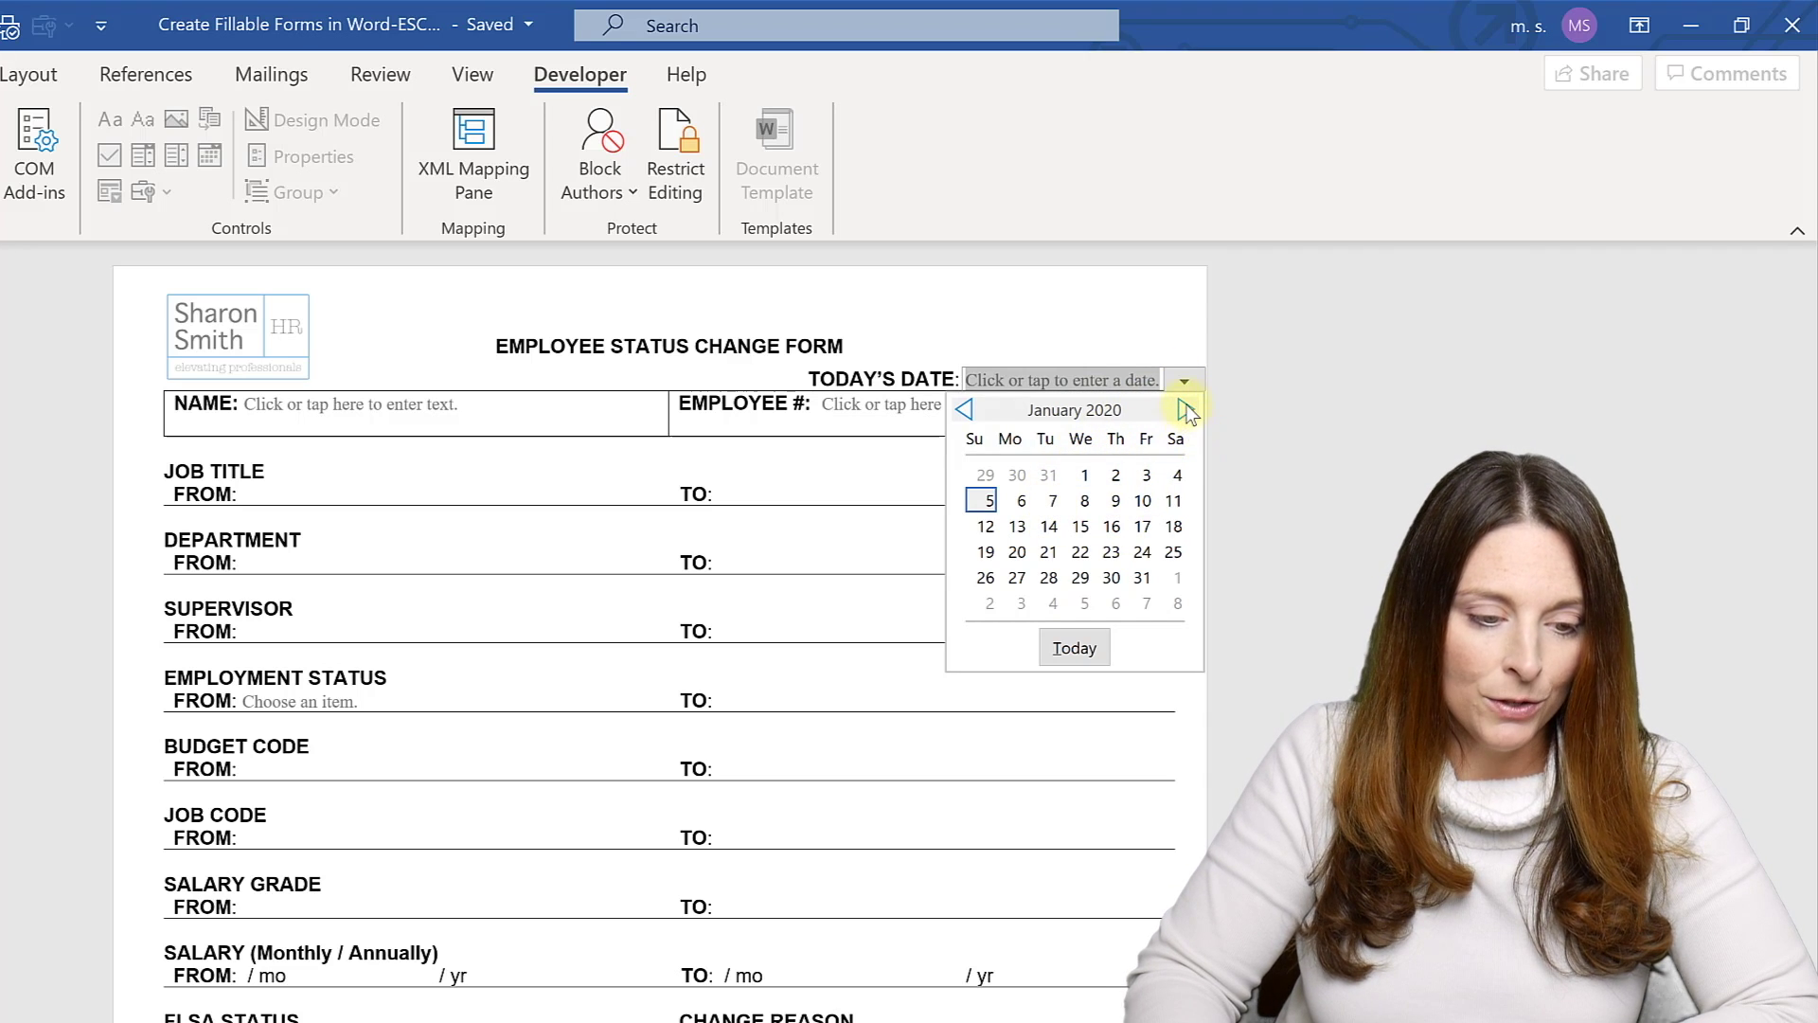
click(1185, 409)
click(1053, 500)
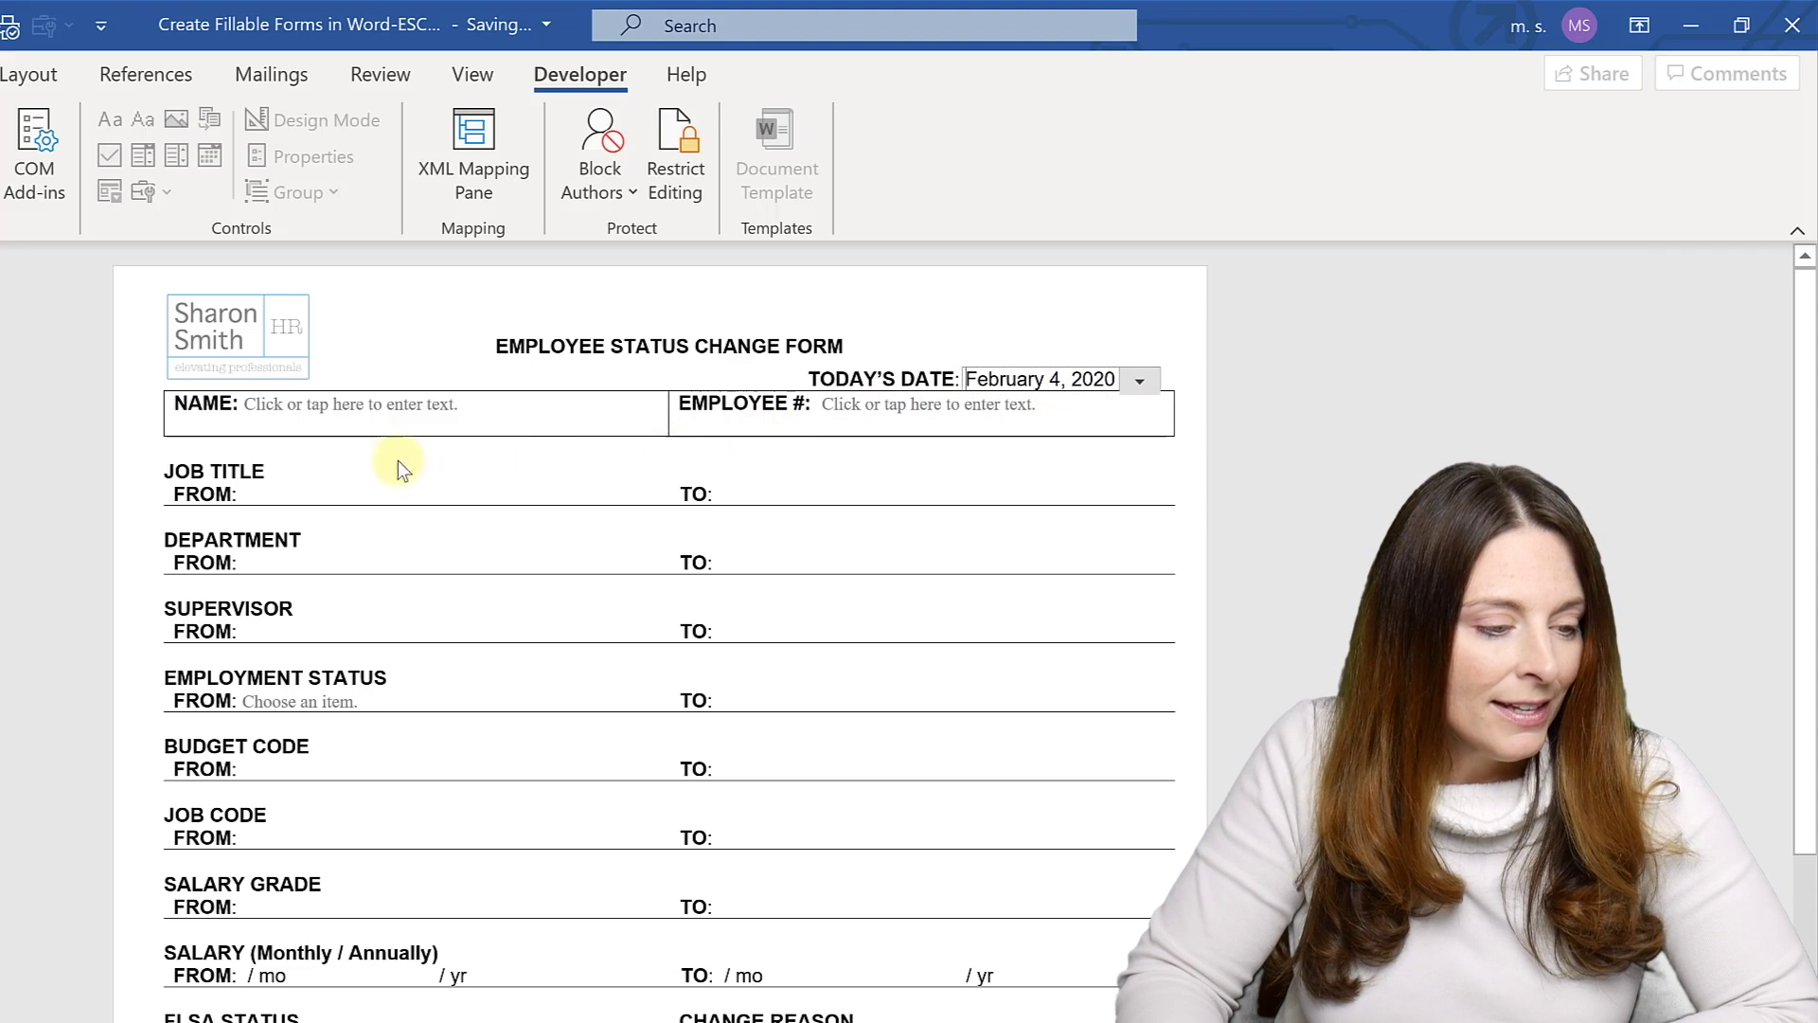
click(374, 403)
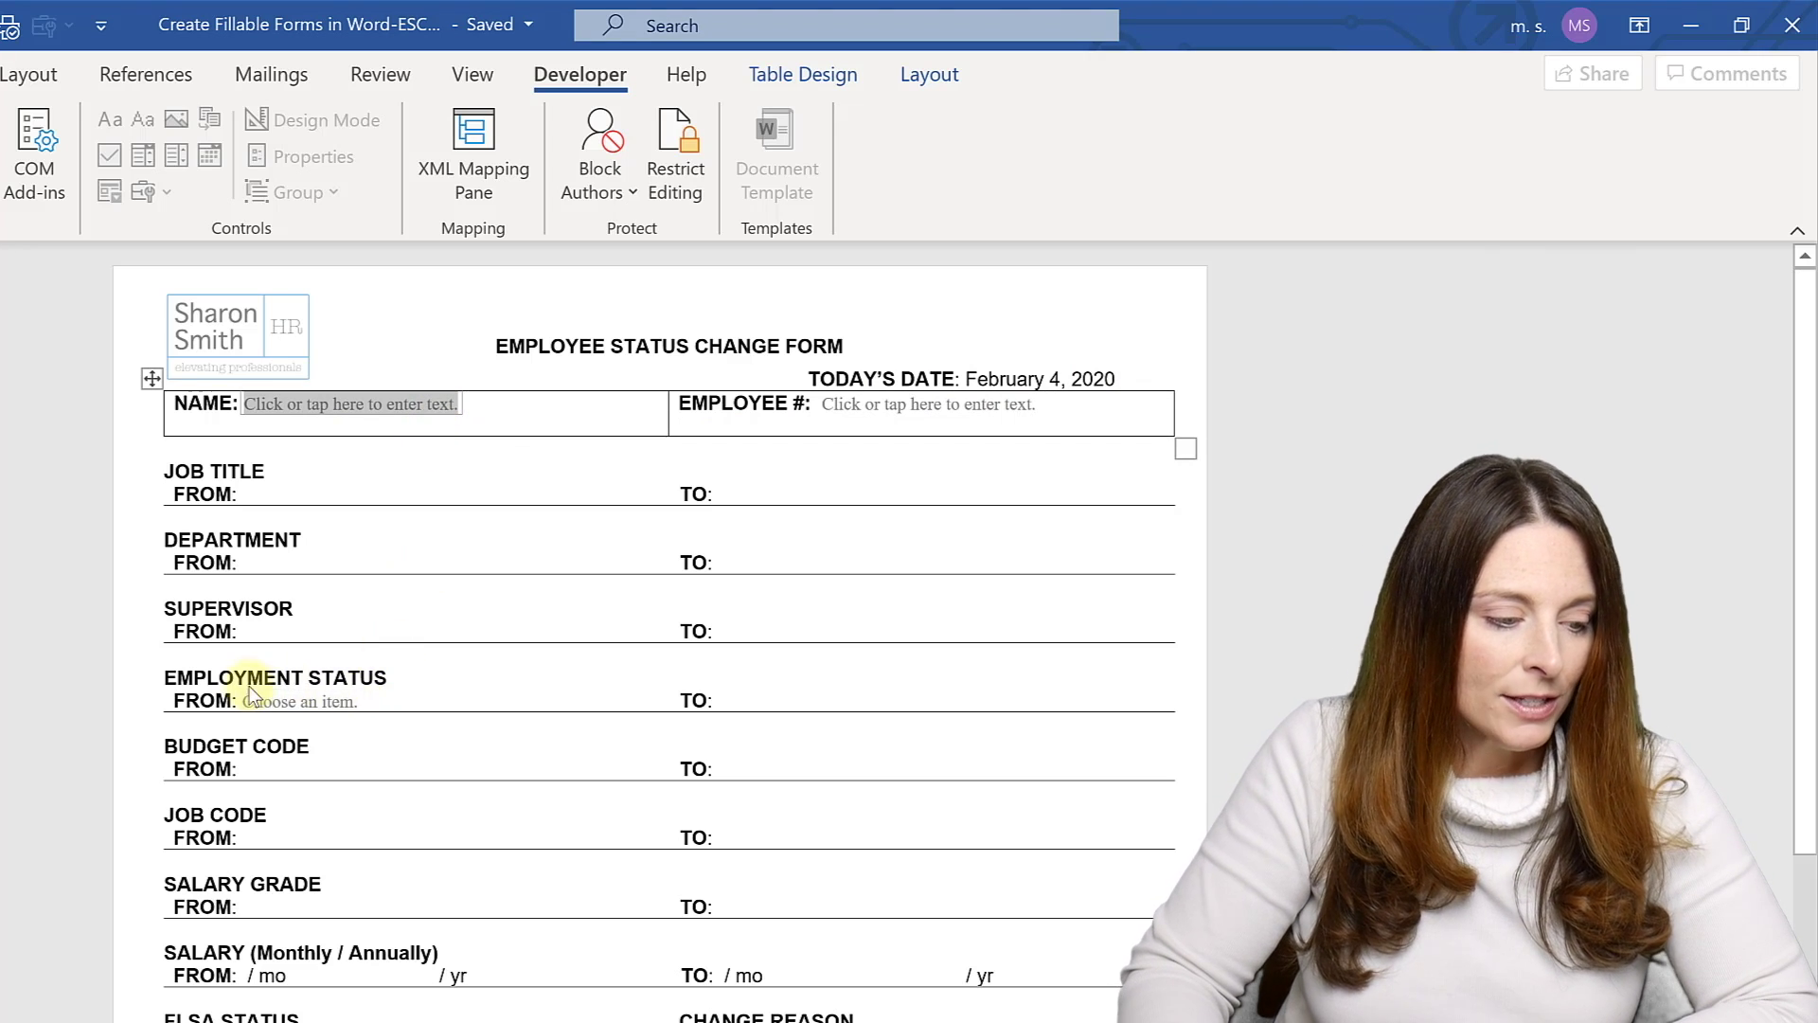
Step: Choose Active in the Employment Status FROM list, then replace it with typed 'On Leave'
click(341, 703)
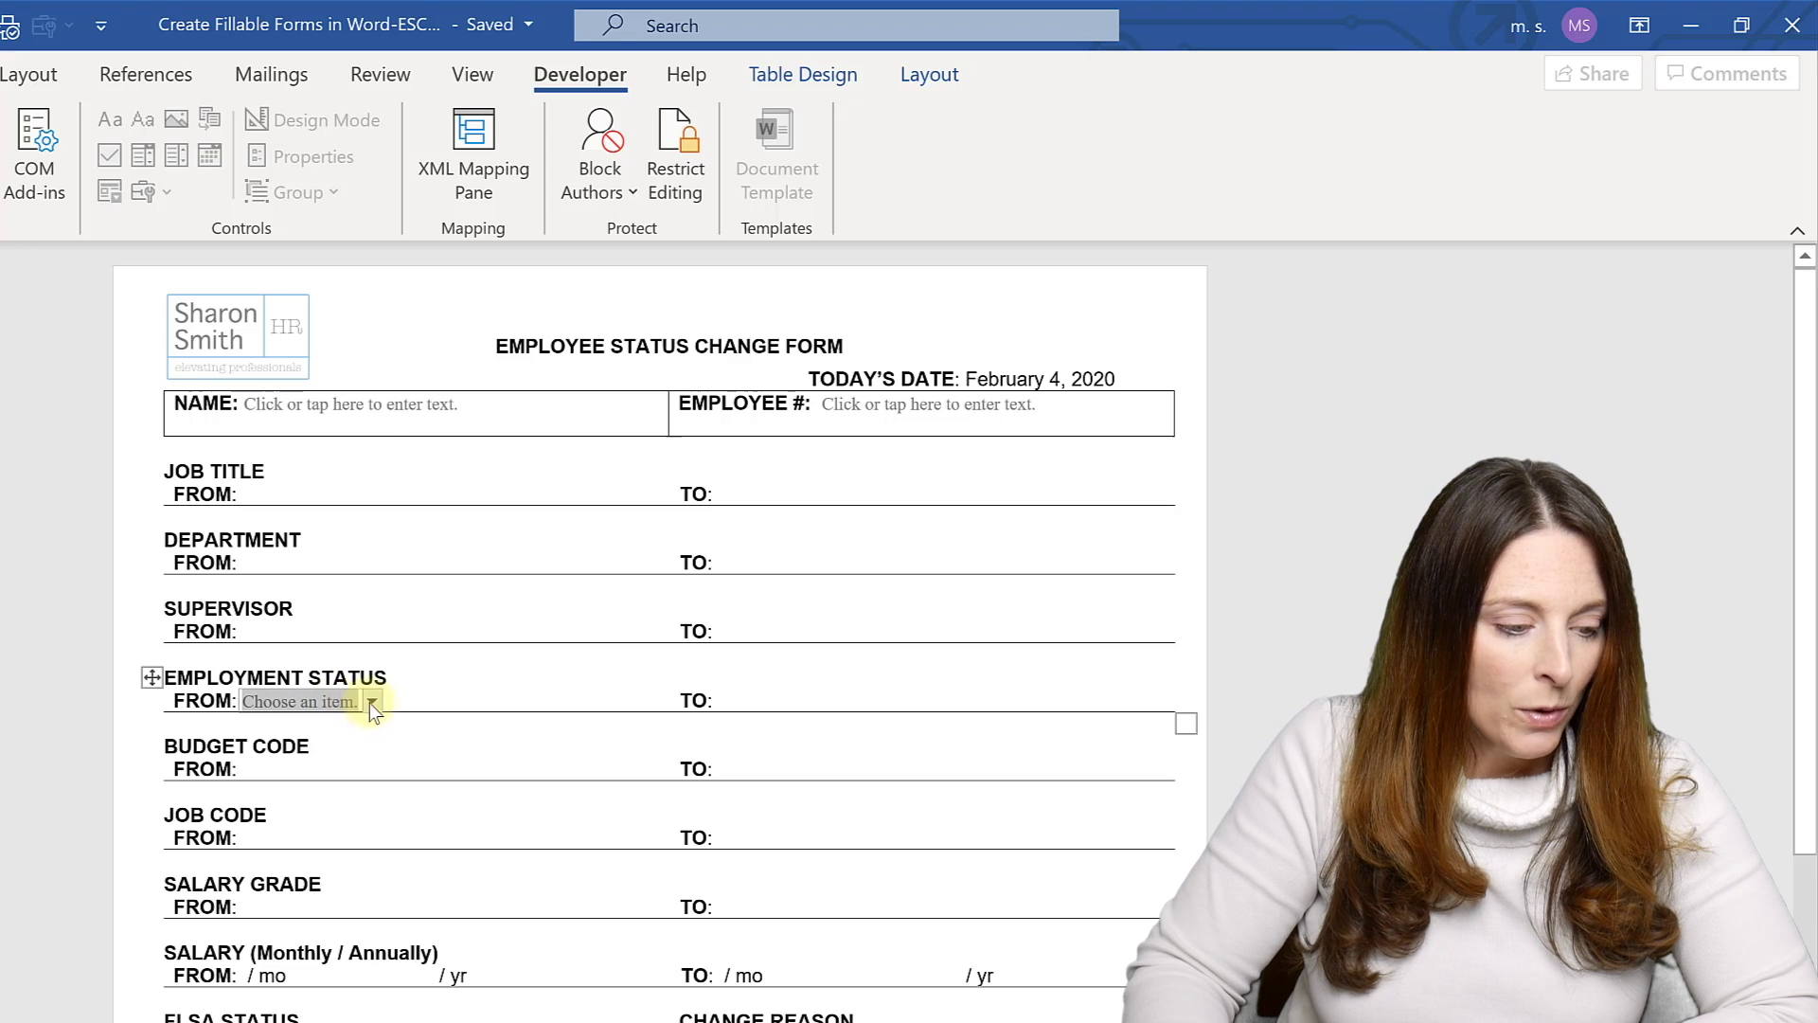
click(373, 703)
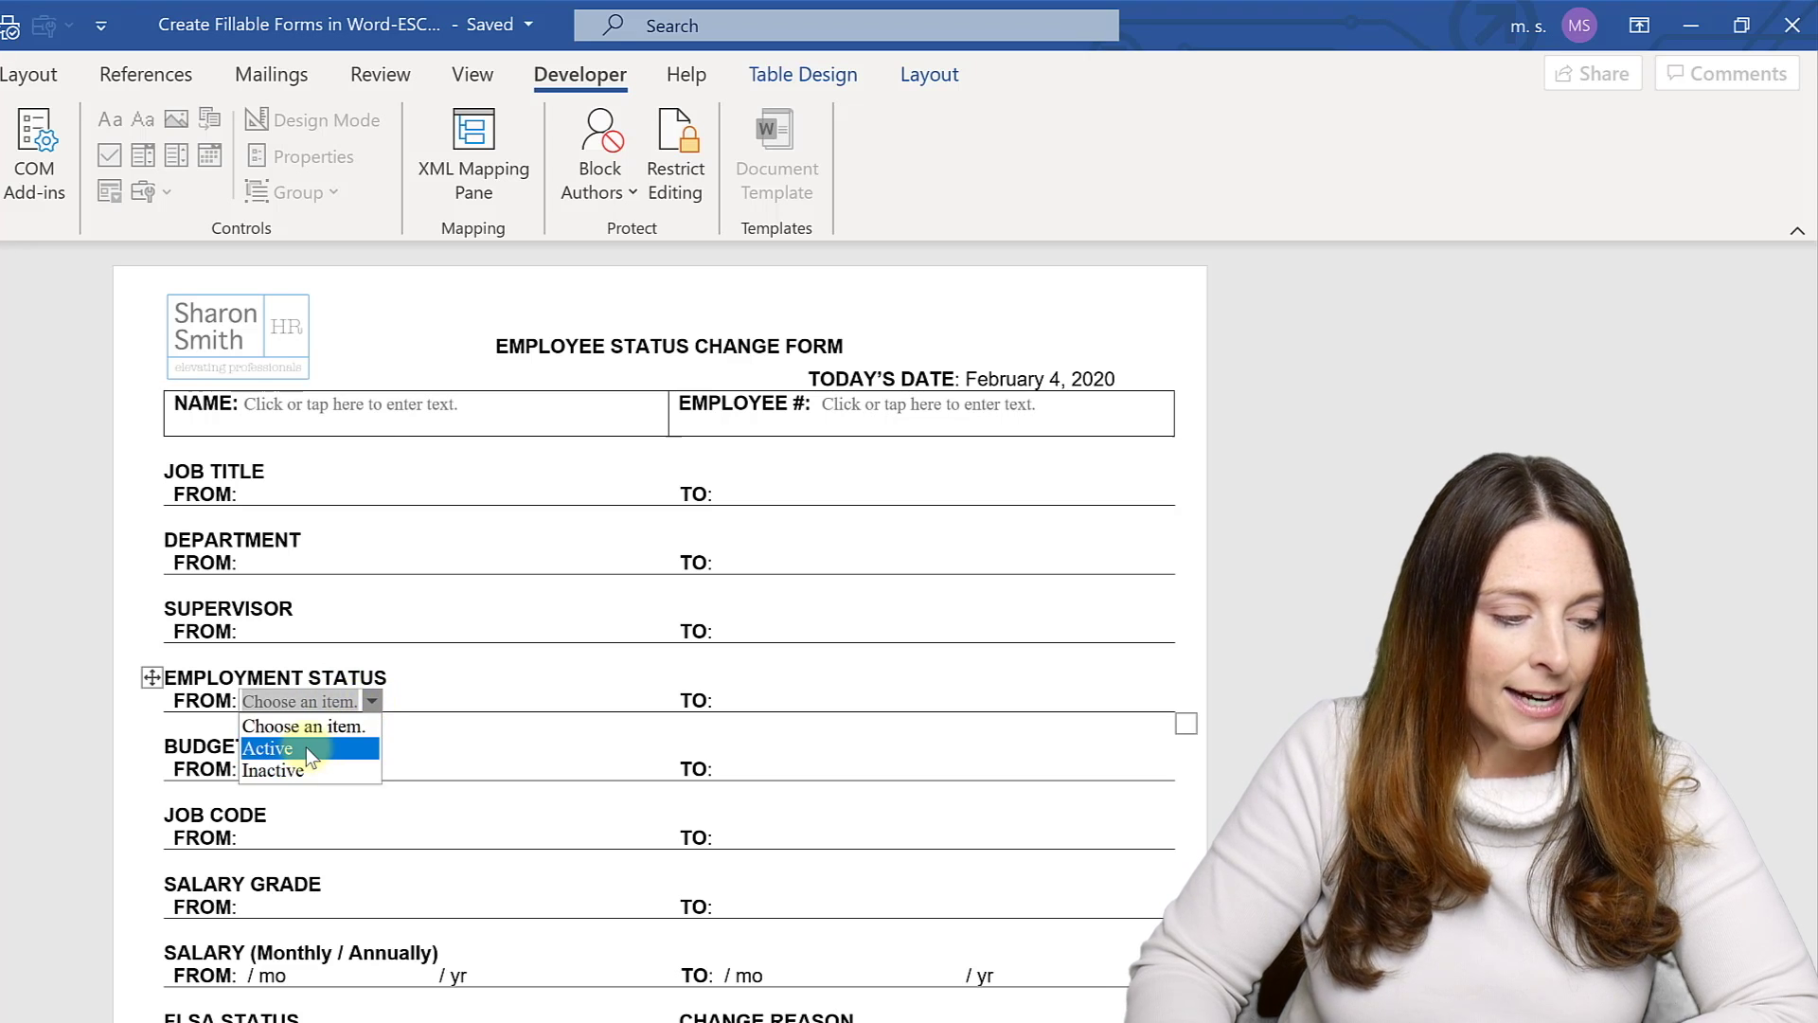
click(333, 747)
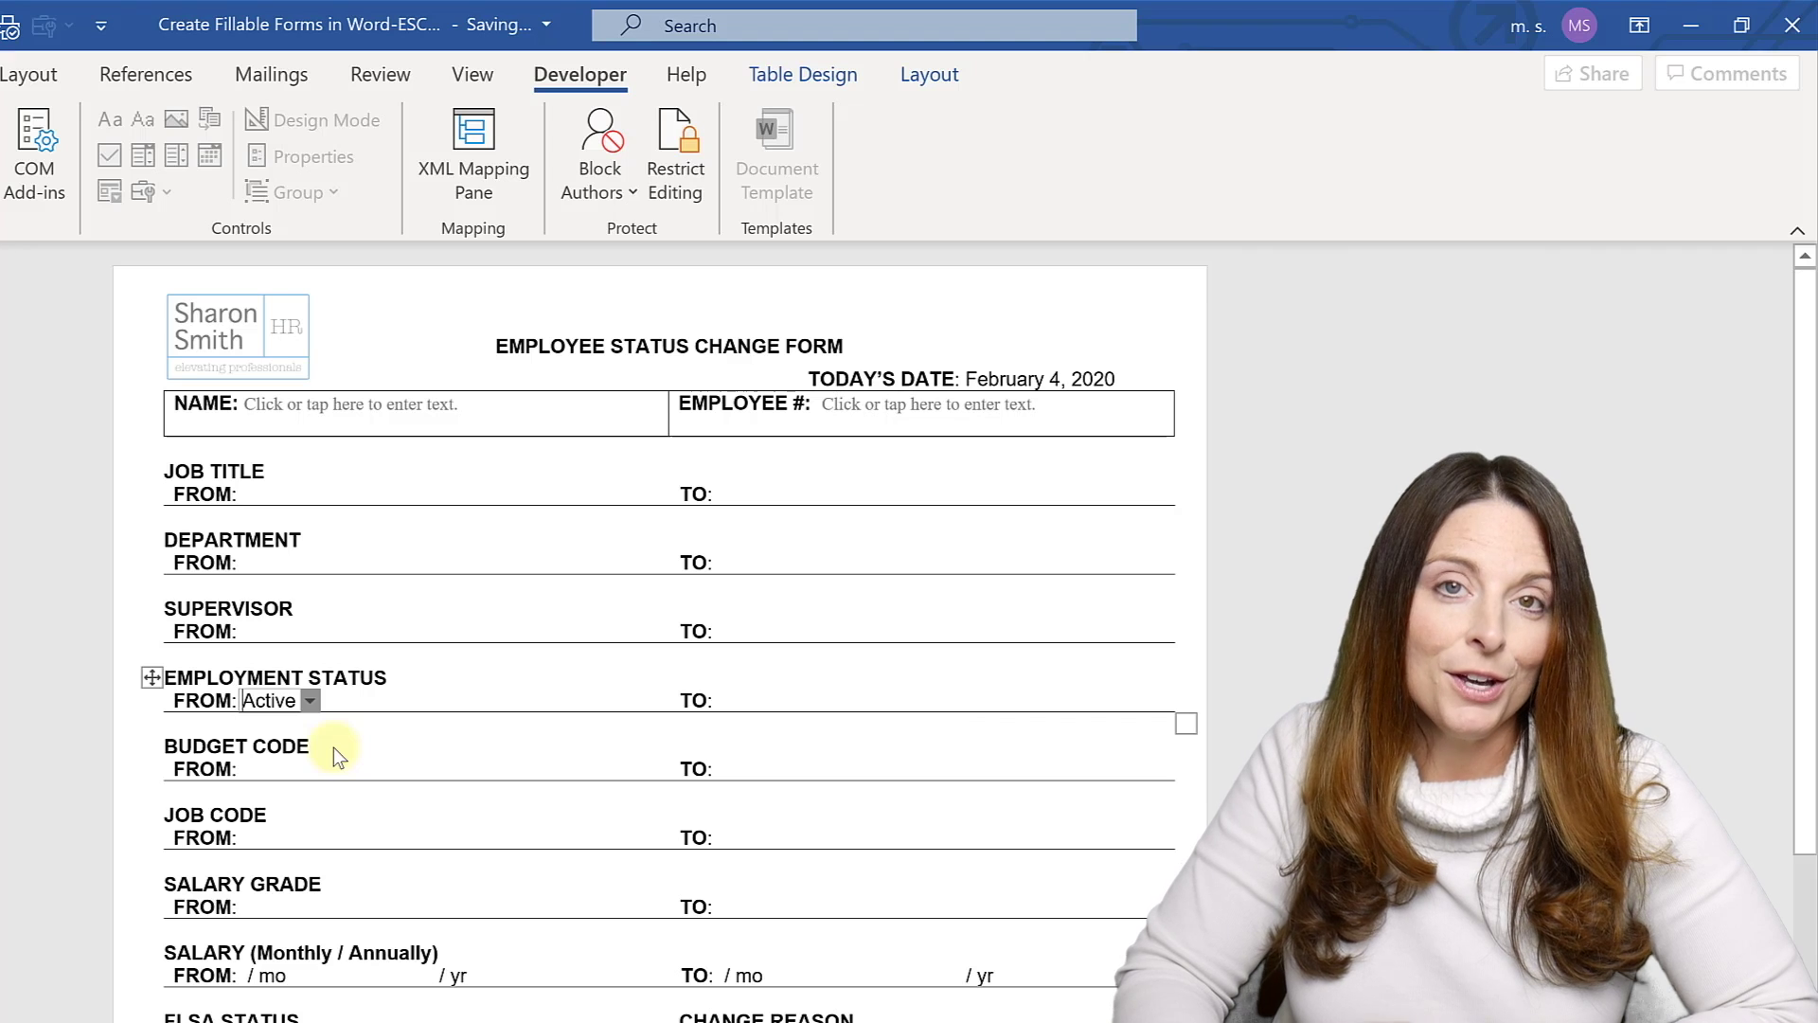
click(244, 701)
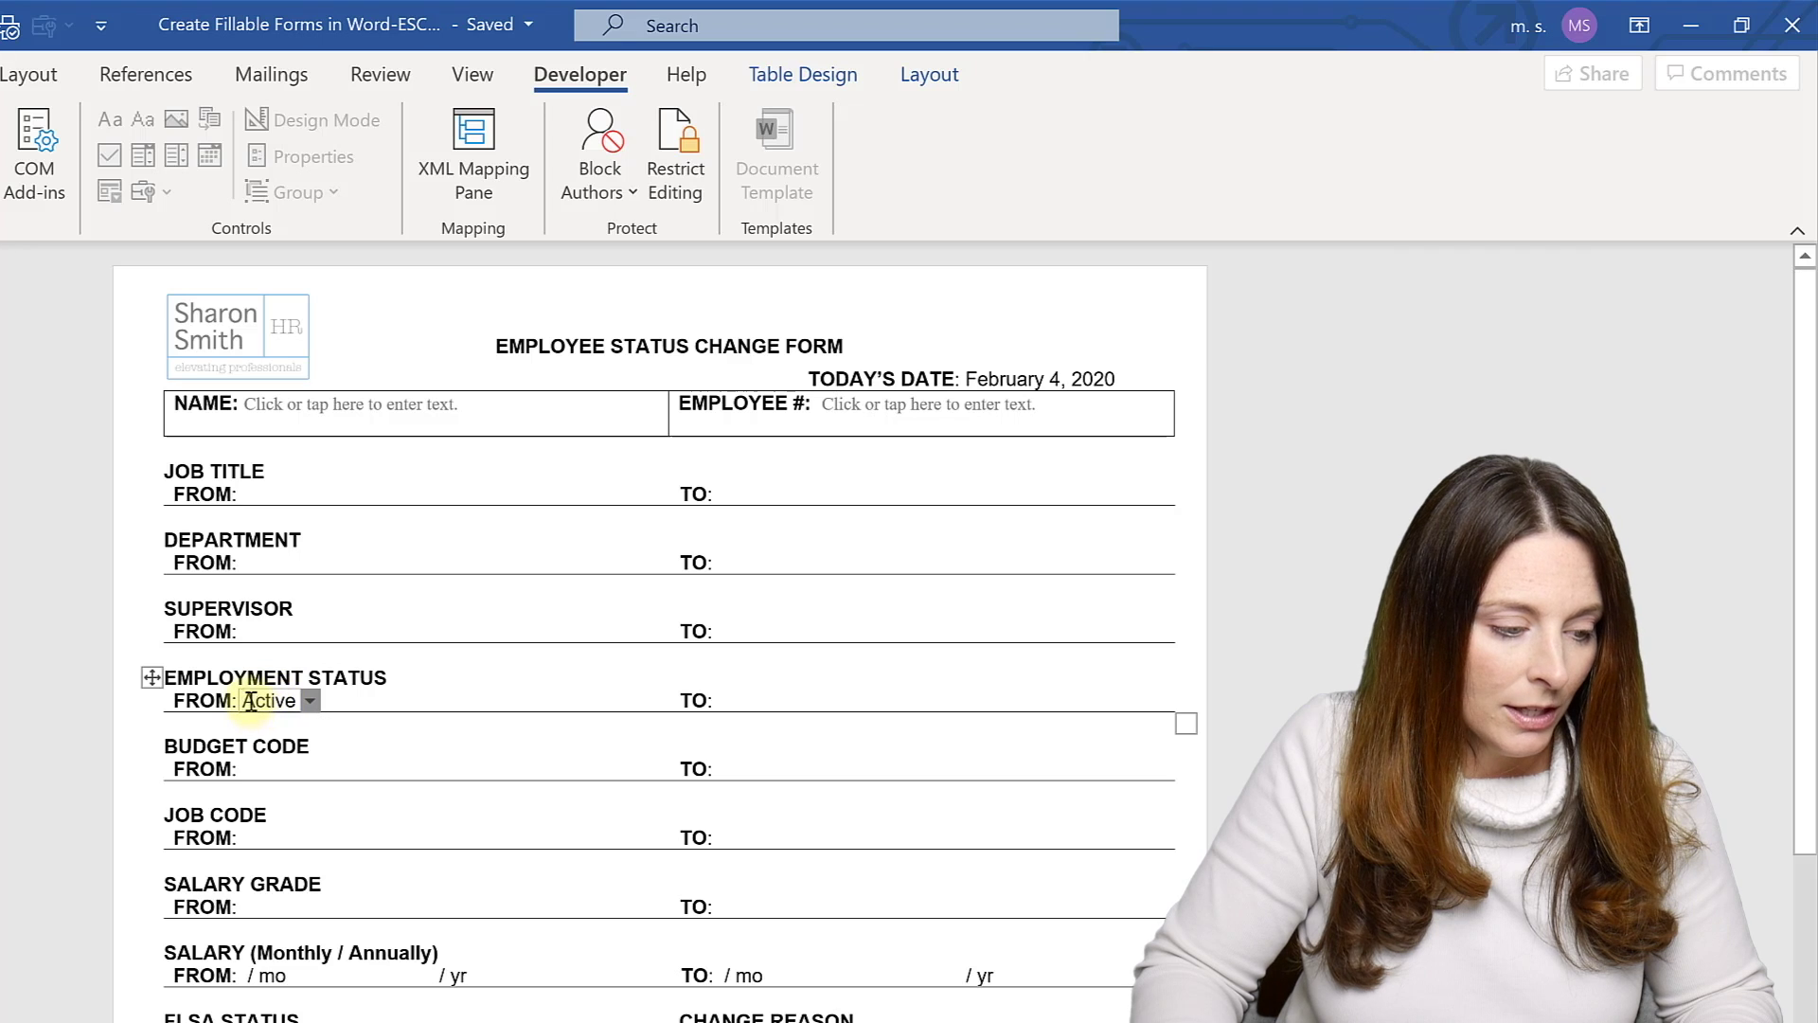
drag(248, 700, 328, 701)
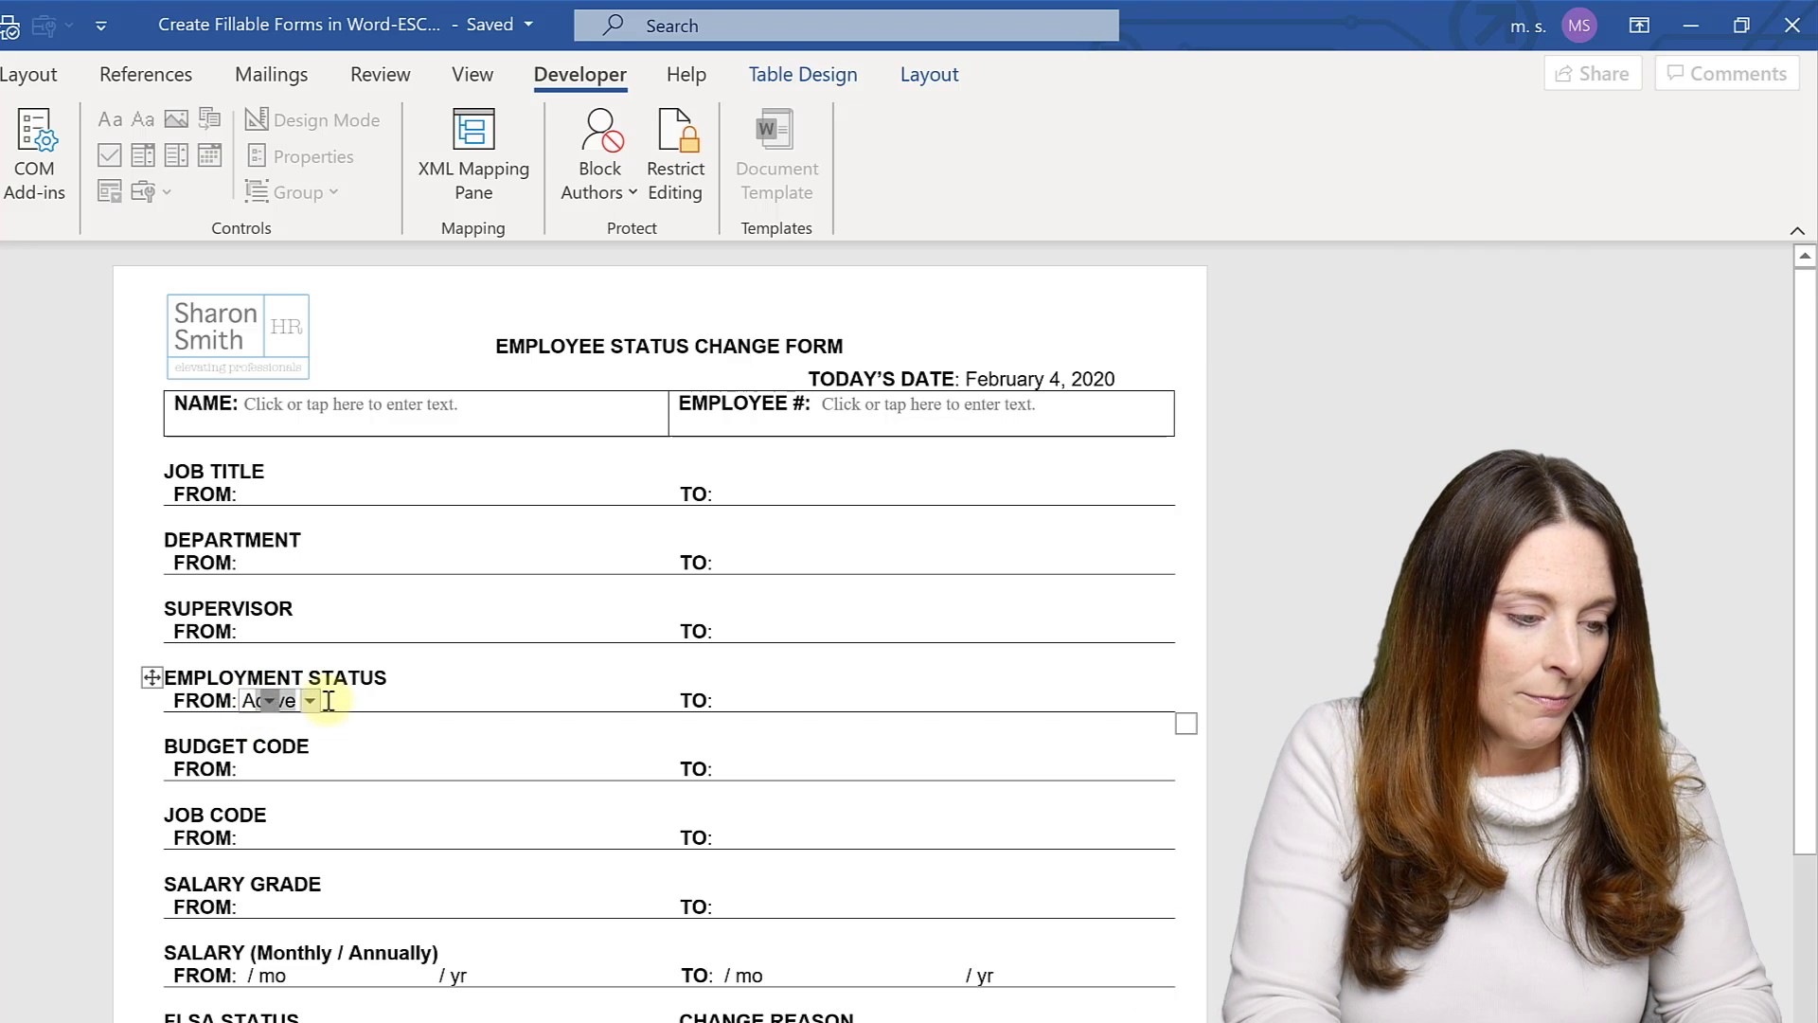
key(Delete)
text(On)
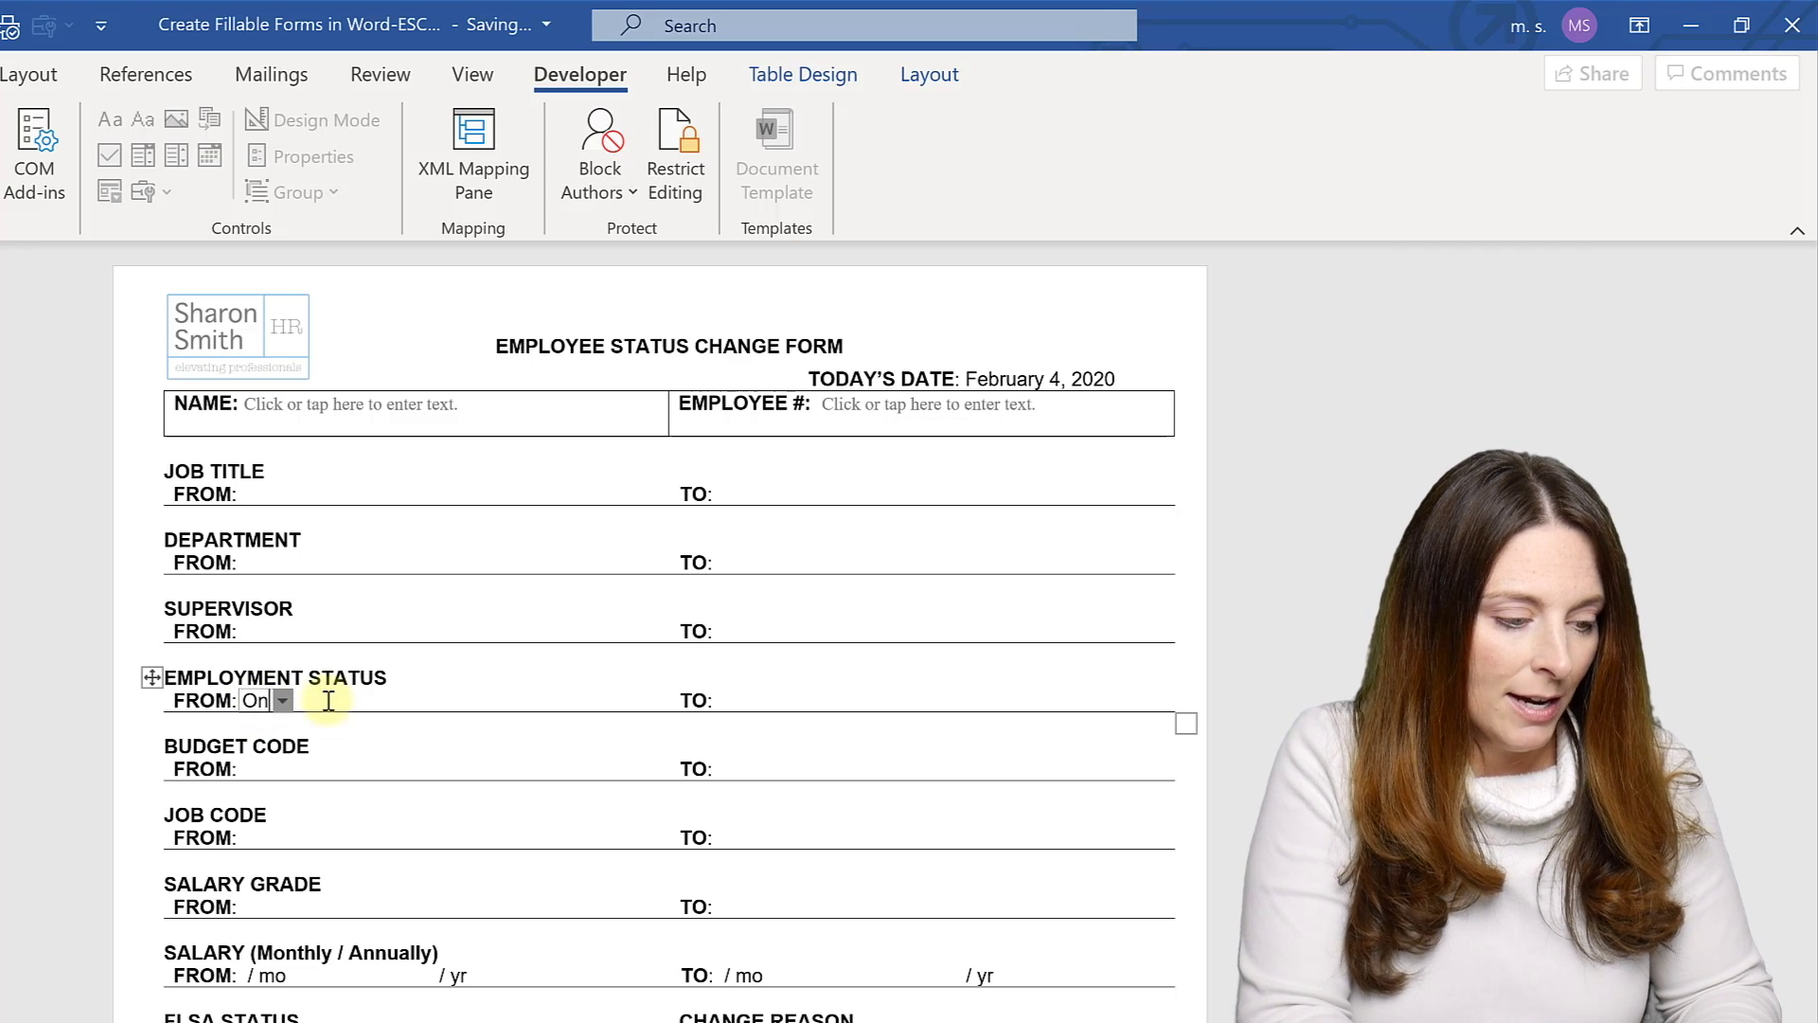
text( Leave)
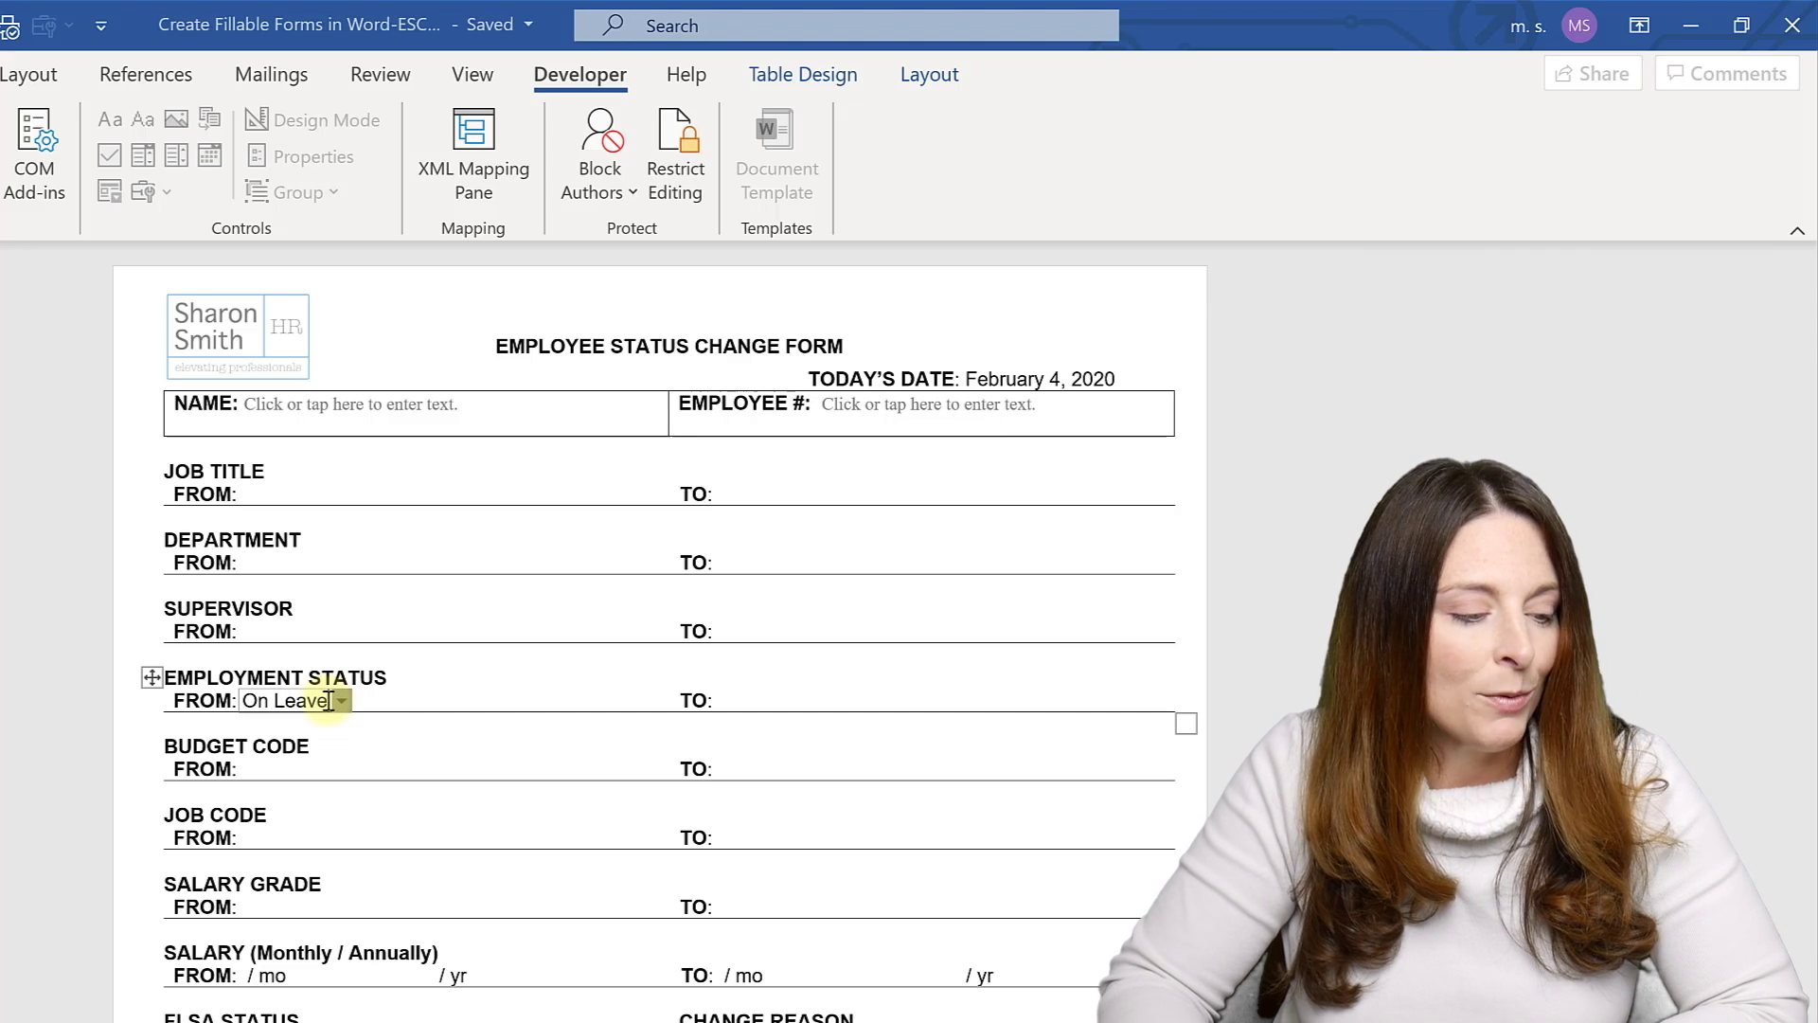
click(342, 701)
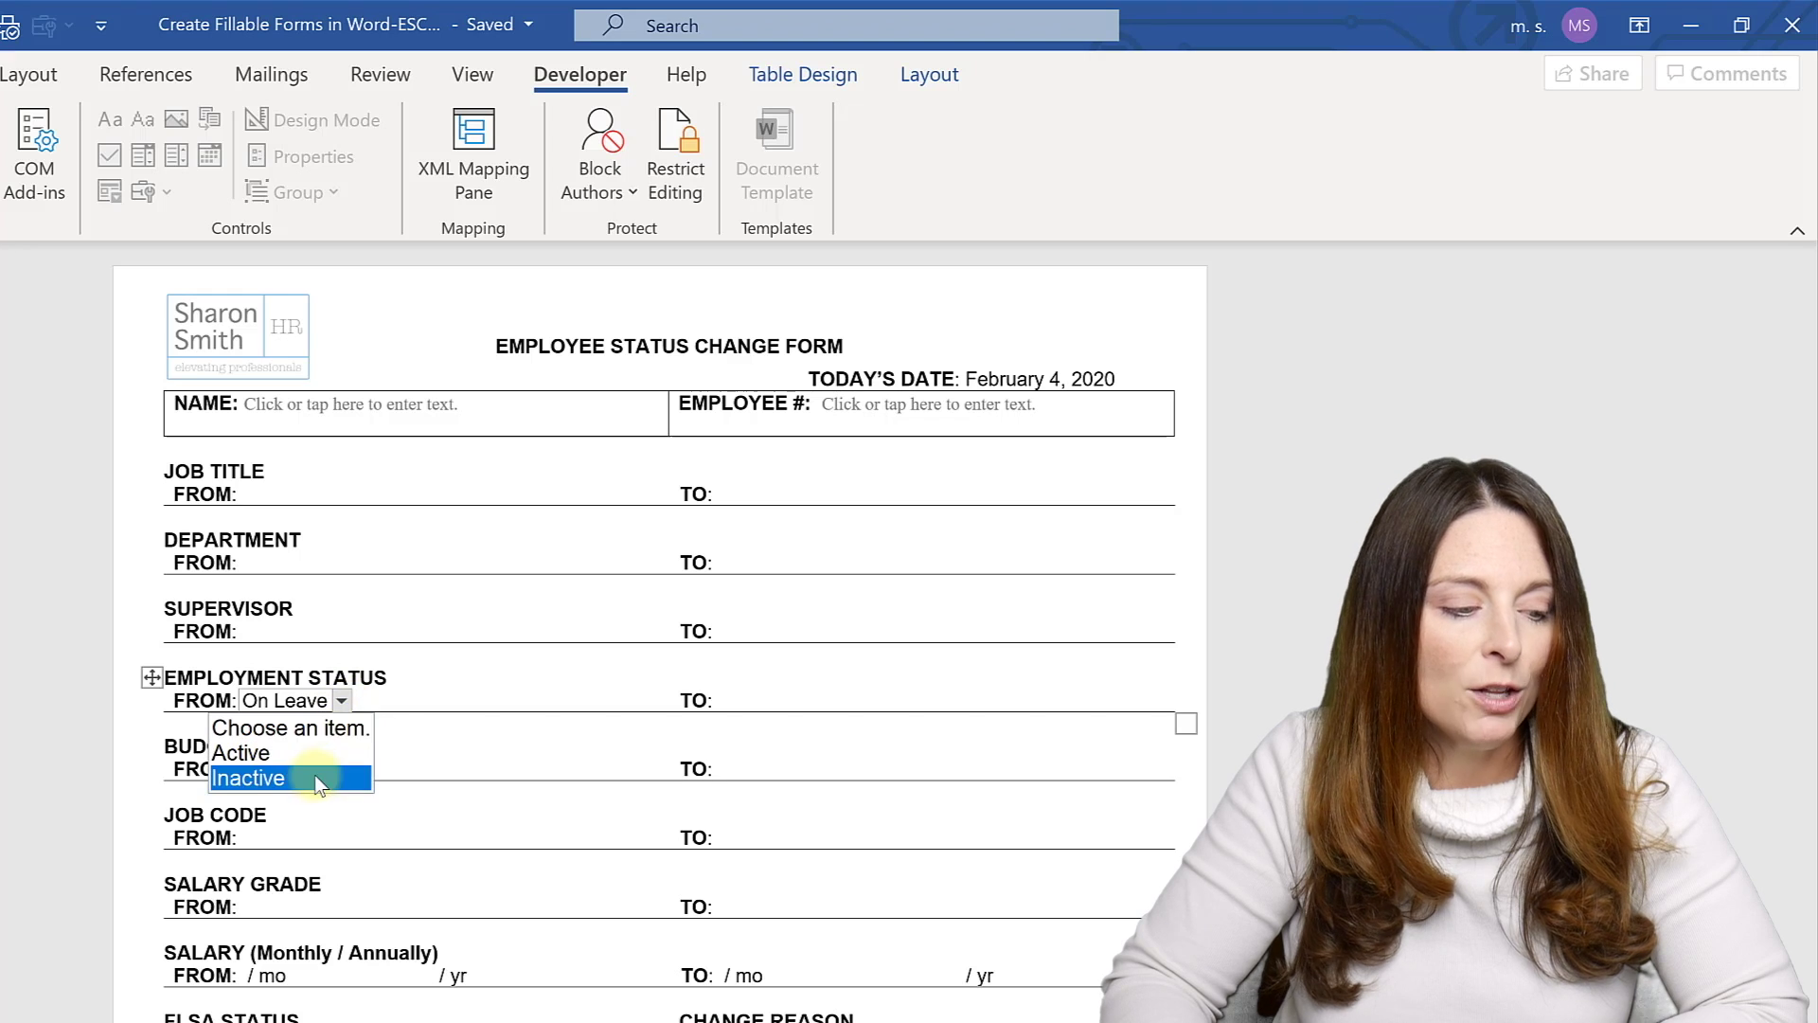